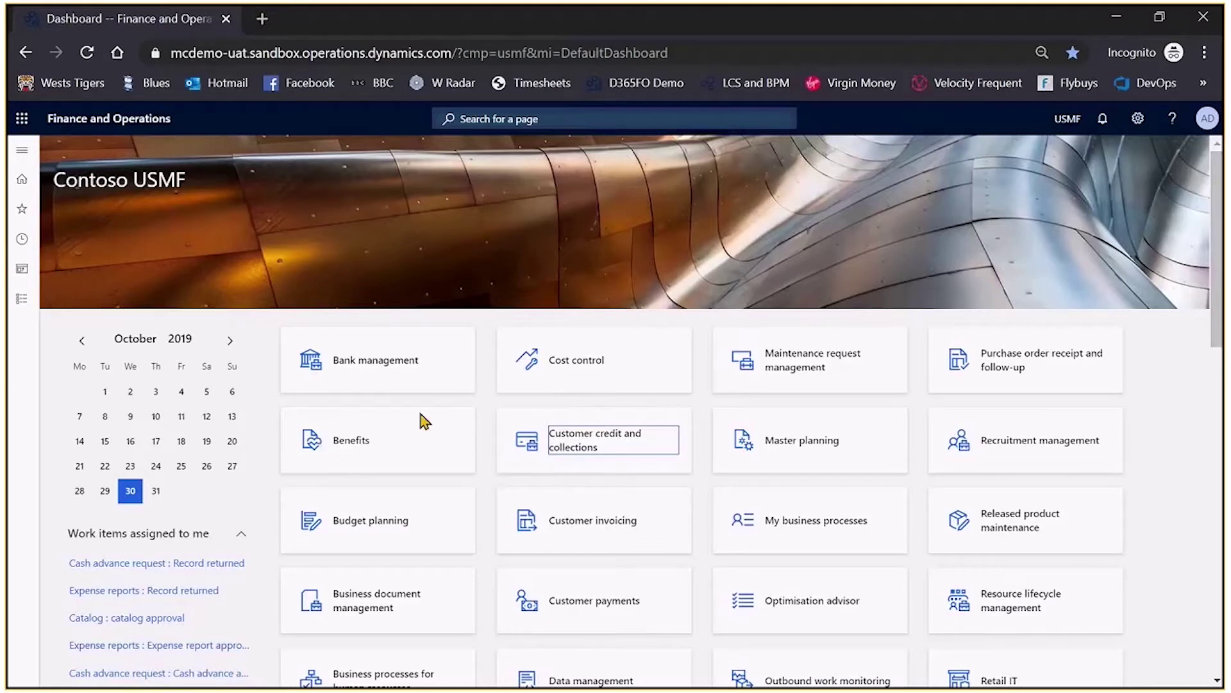
- Scroll down the Dashboard tiles and open the CFO Overview workspace
{"action": "scroll", "coordinate": [423, 413], "scroll_direction": "down", "scroll_amount": 3}
{"action": "scroll", "coordinate": [402, 396], "scroll_direction": "down", "scroll_amount": 3}
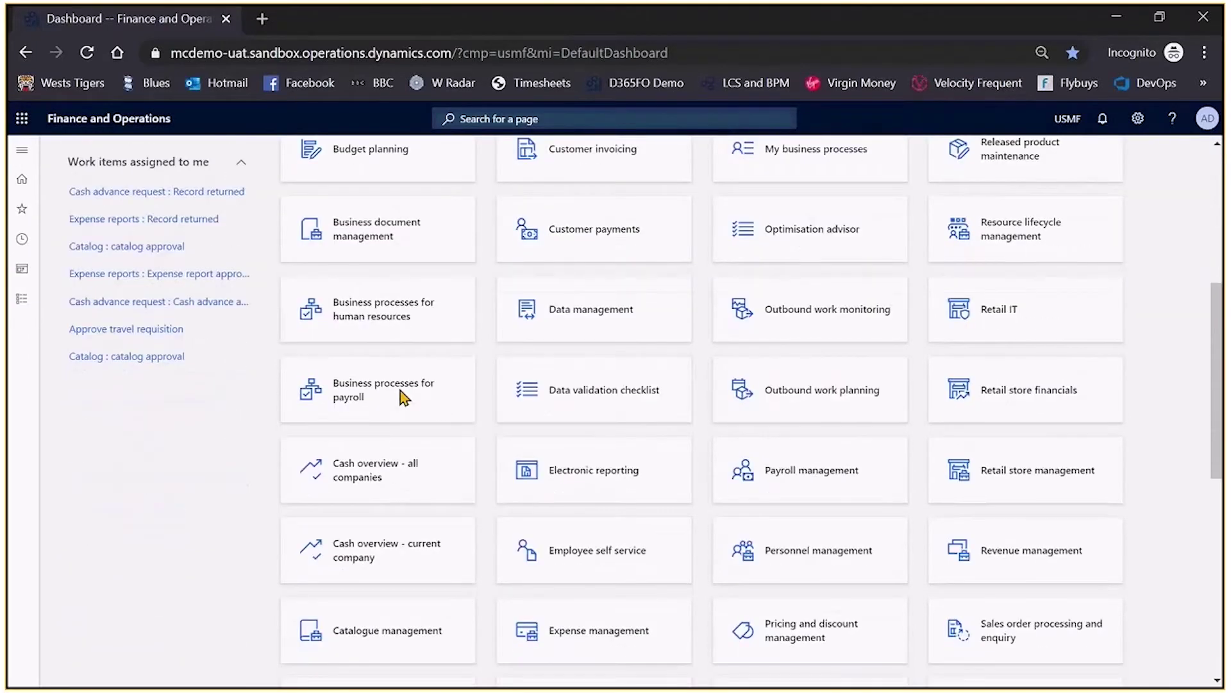
{"action": "scroll", "coordinate": [403, 396], "scroll_direction": "down", "scroll_amount": 3}
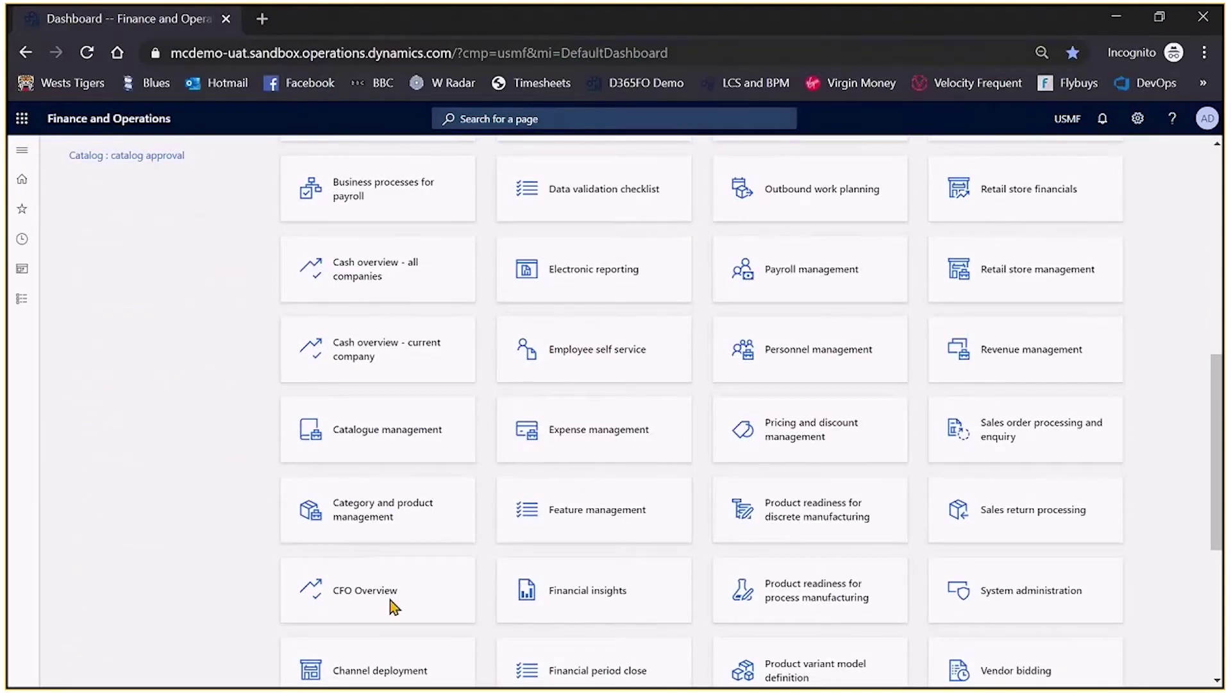
{"action": "left_click", "coordinate": [391, 601]}
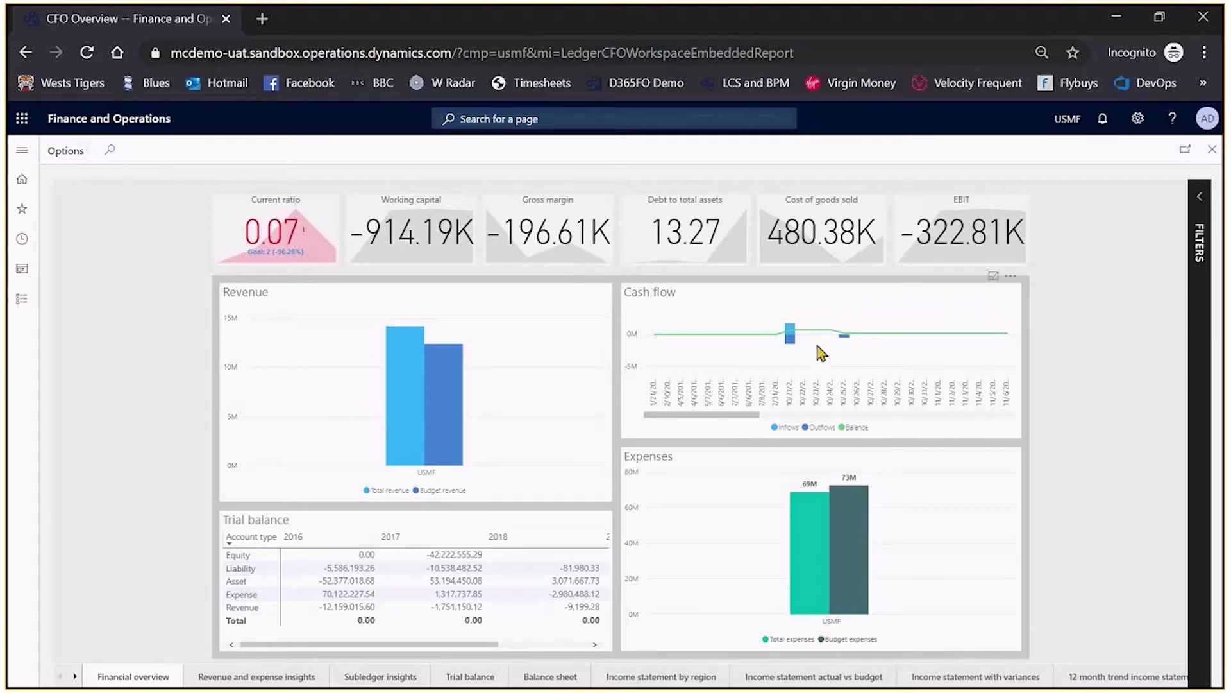
- Browse the Revenue and expense insights, Subledger insights, Trial balance and Balance sheet pages, ending on Subledger insights
{"action": "left_click", "coordinate": [259, 677]}
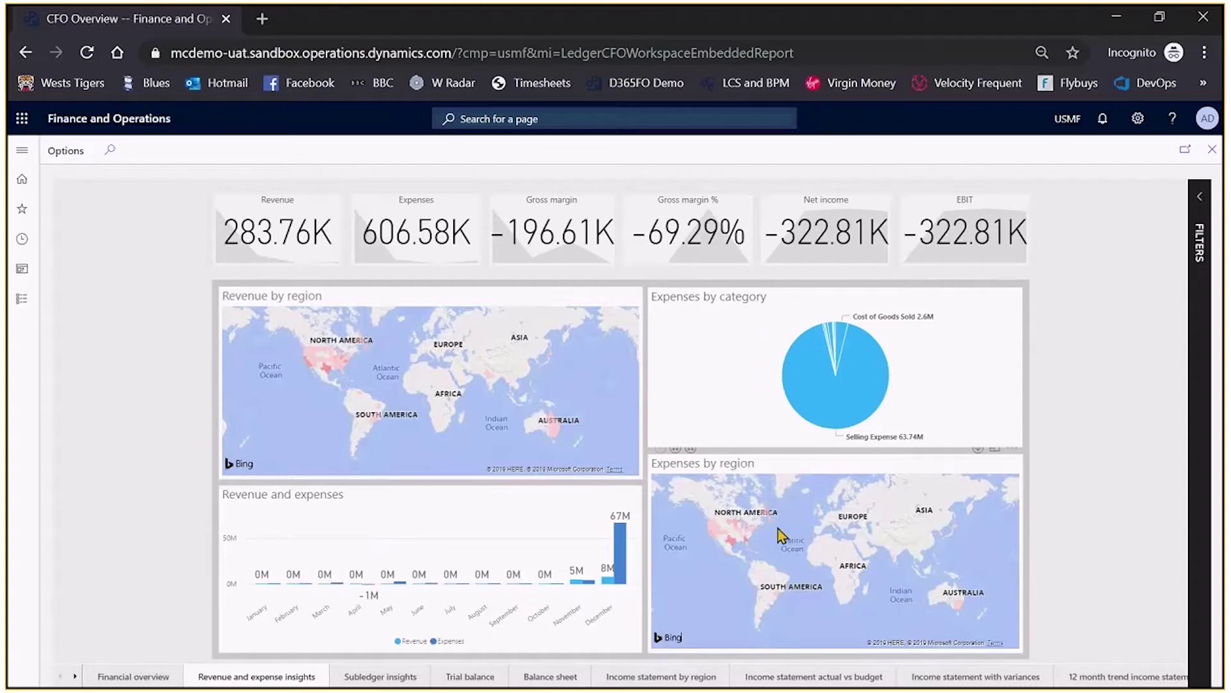
{"action": "left_click", "coordinate": [375, 677]}
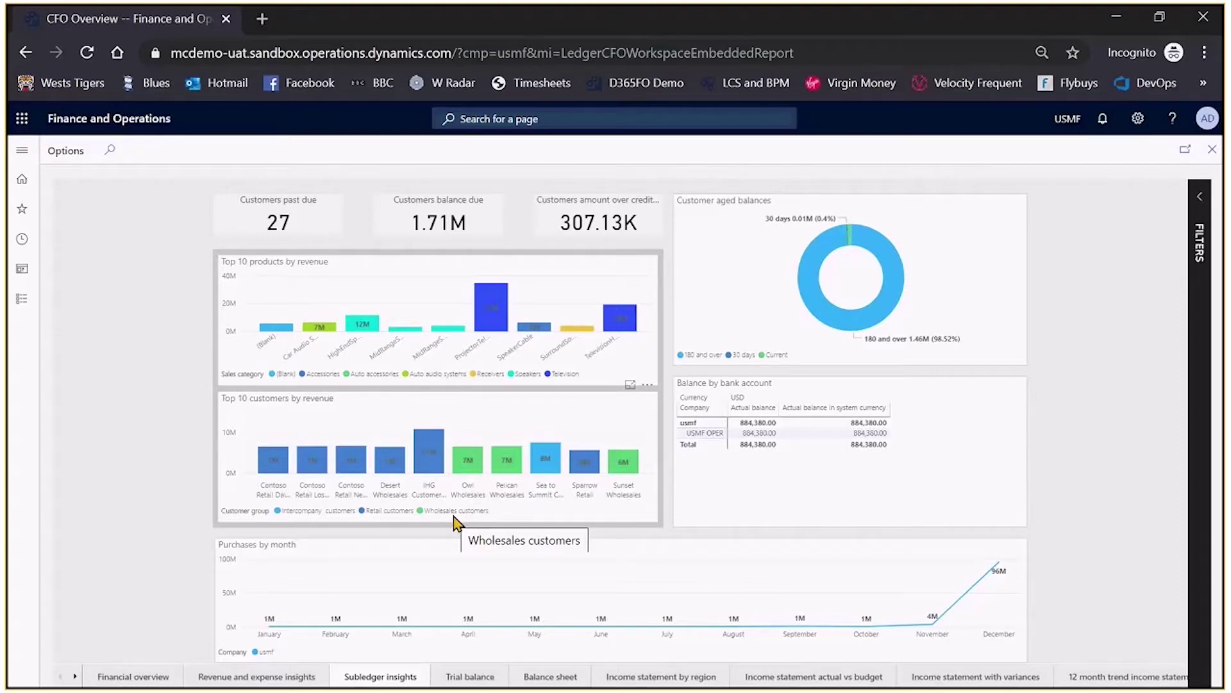
{"action": "left_click", "coordinate": [472, 677]}
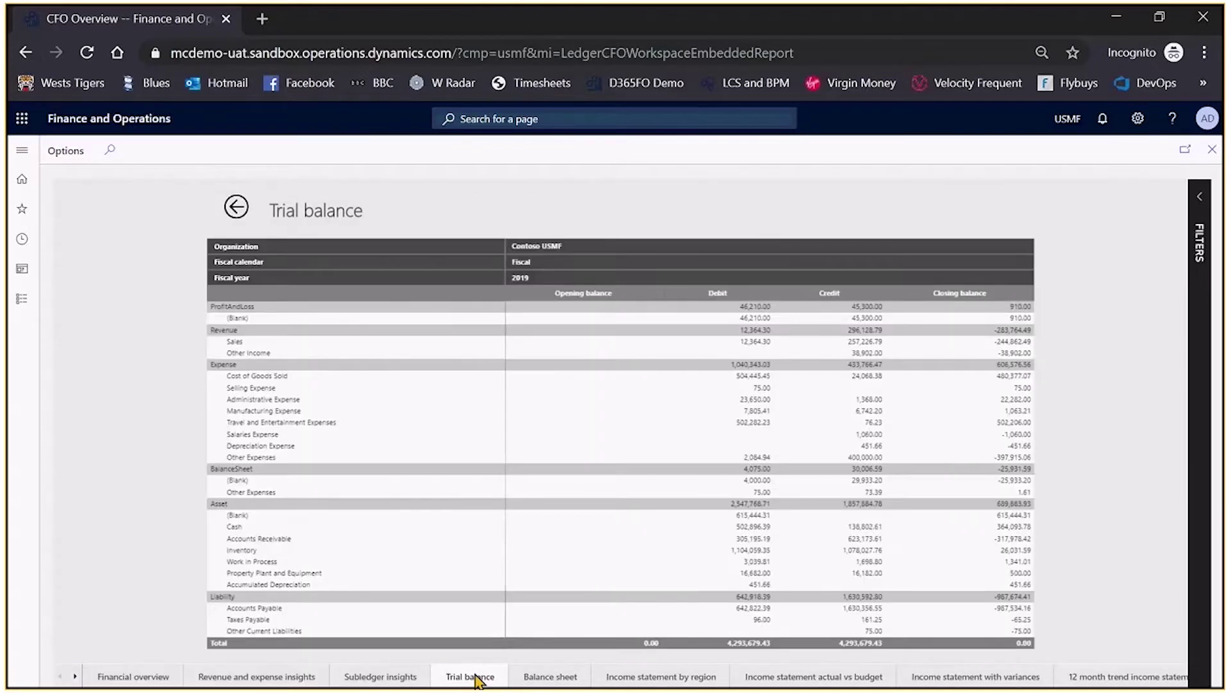
{"action": "left_click", "coordinate": [570, 678]}
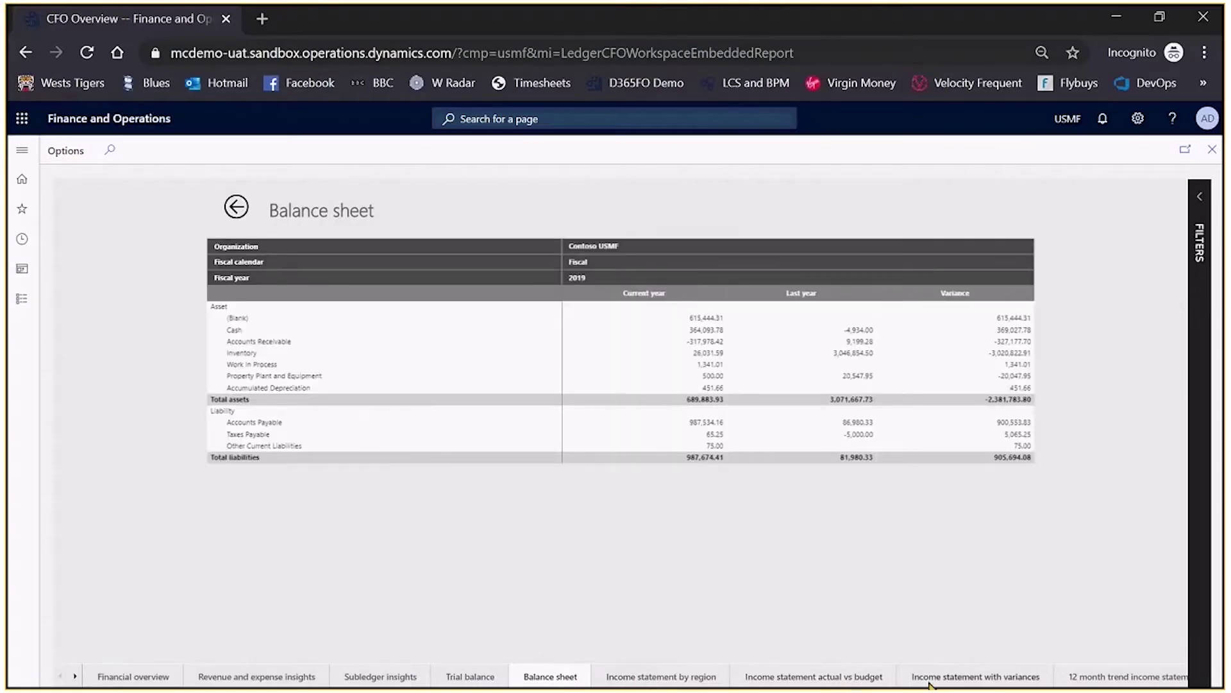
{"action": "left_click", "coordinate": [371, 682]}
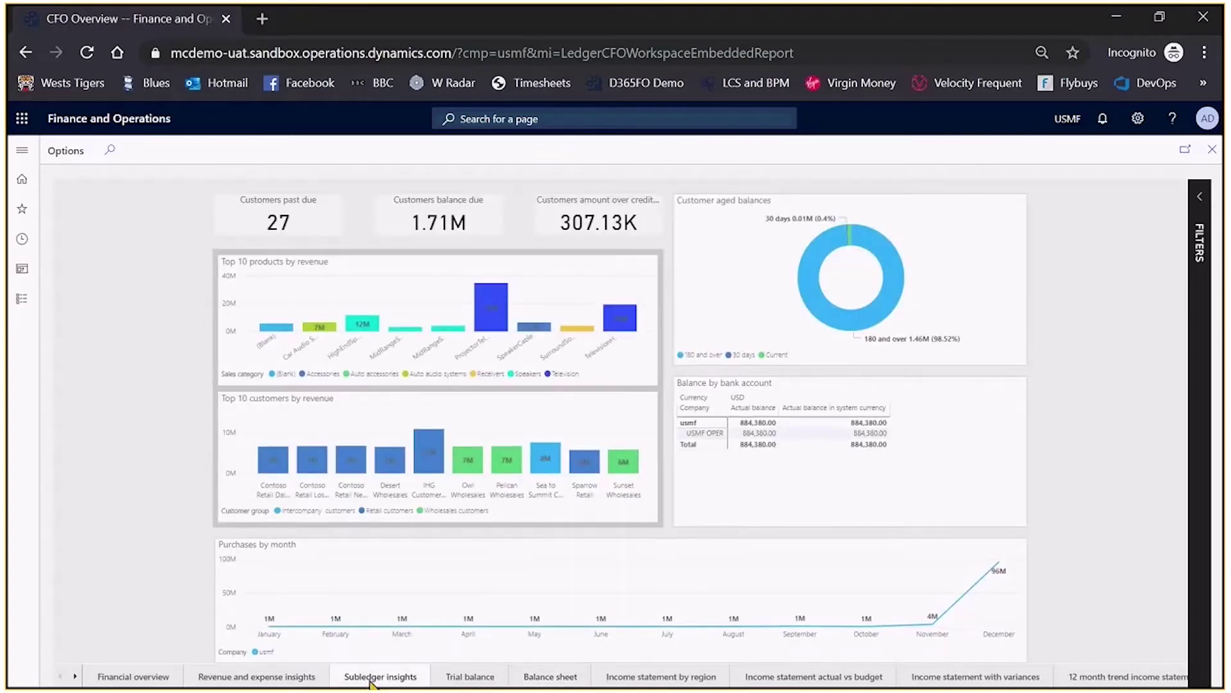
- Expand the Organization filter, view Top 10 products by revenue in Focus mode, then return to the Dashboard
{"action": "left_click", "coordinate": [1198, 198]}
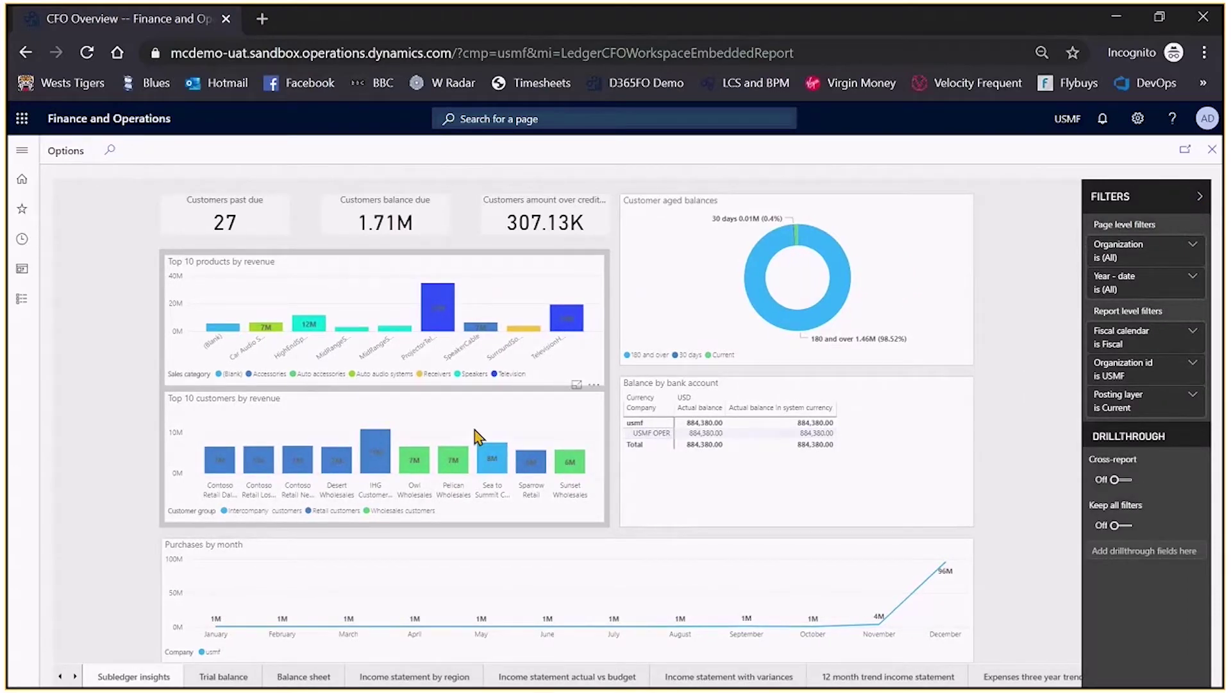
{"action": "left_click", "coordinate": [1193, 247]}
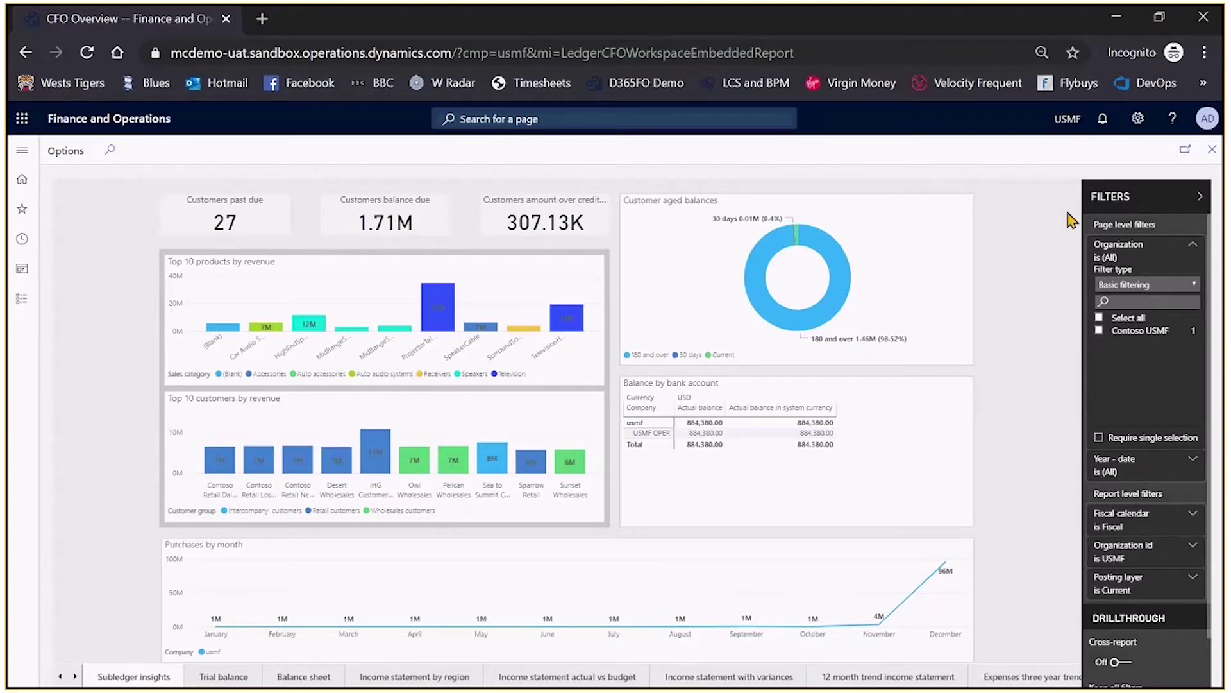
{"action": "mouse_move", "coordinate": [566, 332]}
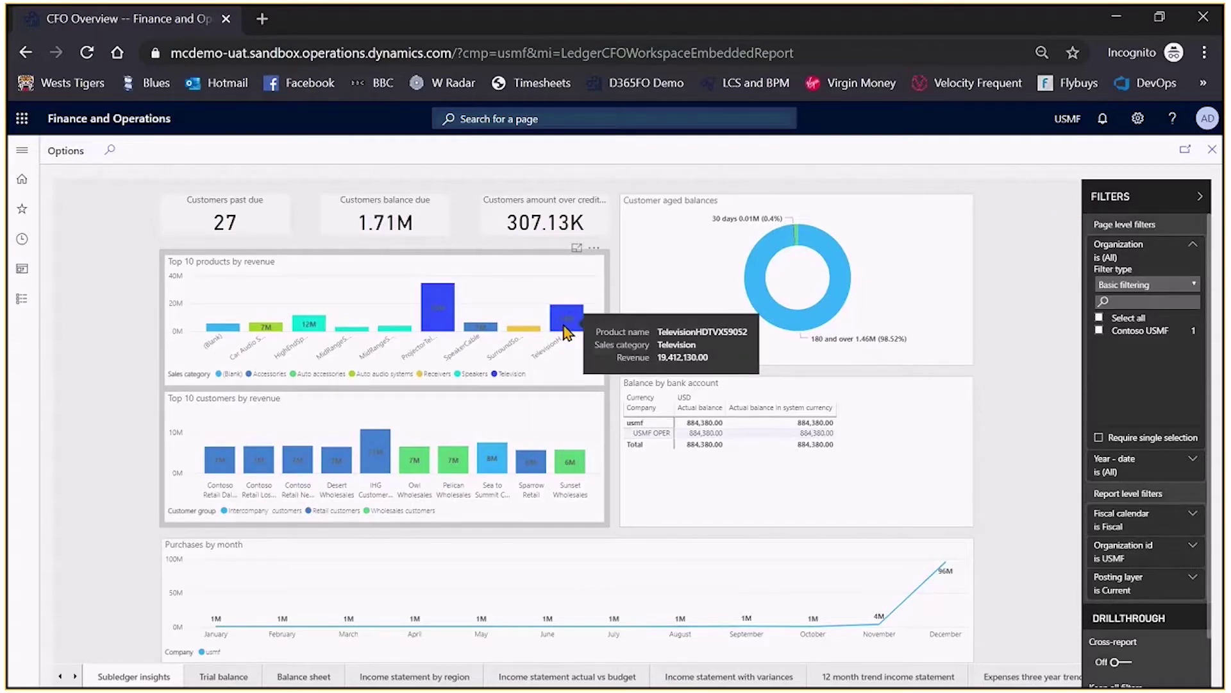
{"action": "left_click", "coordinate": [575, 248]}
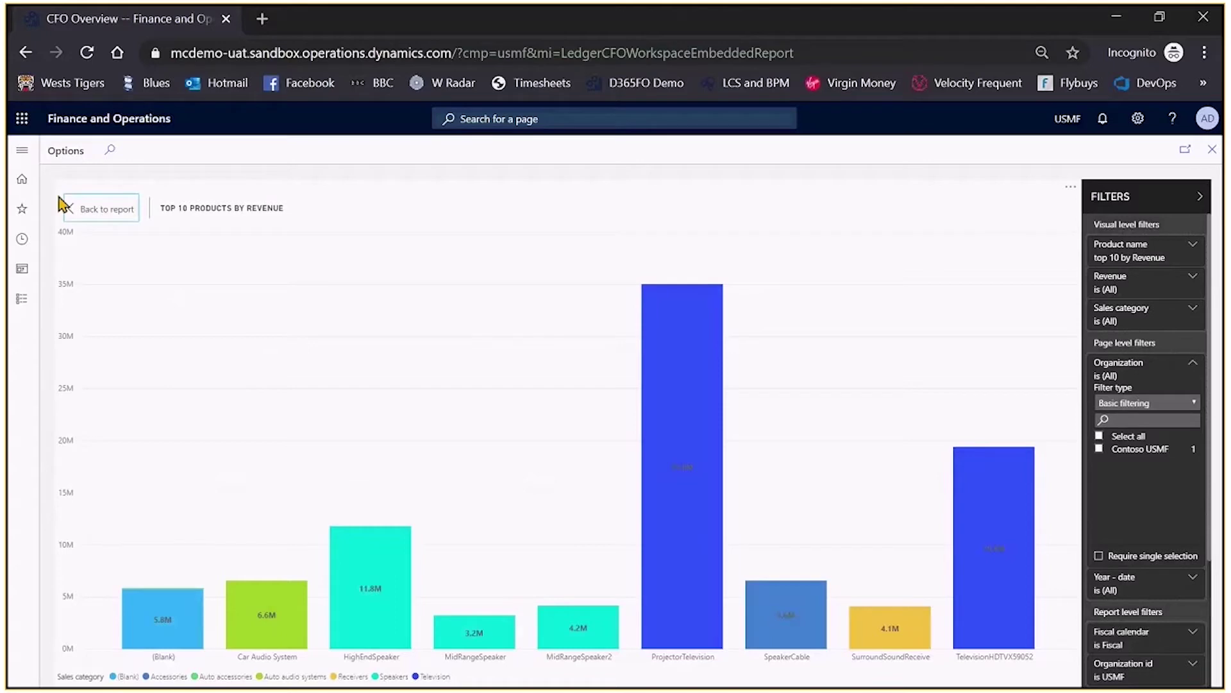
{"action": "left_click", "coordinate": [99, 217]}
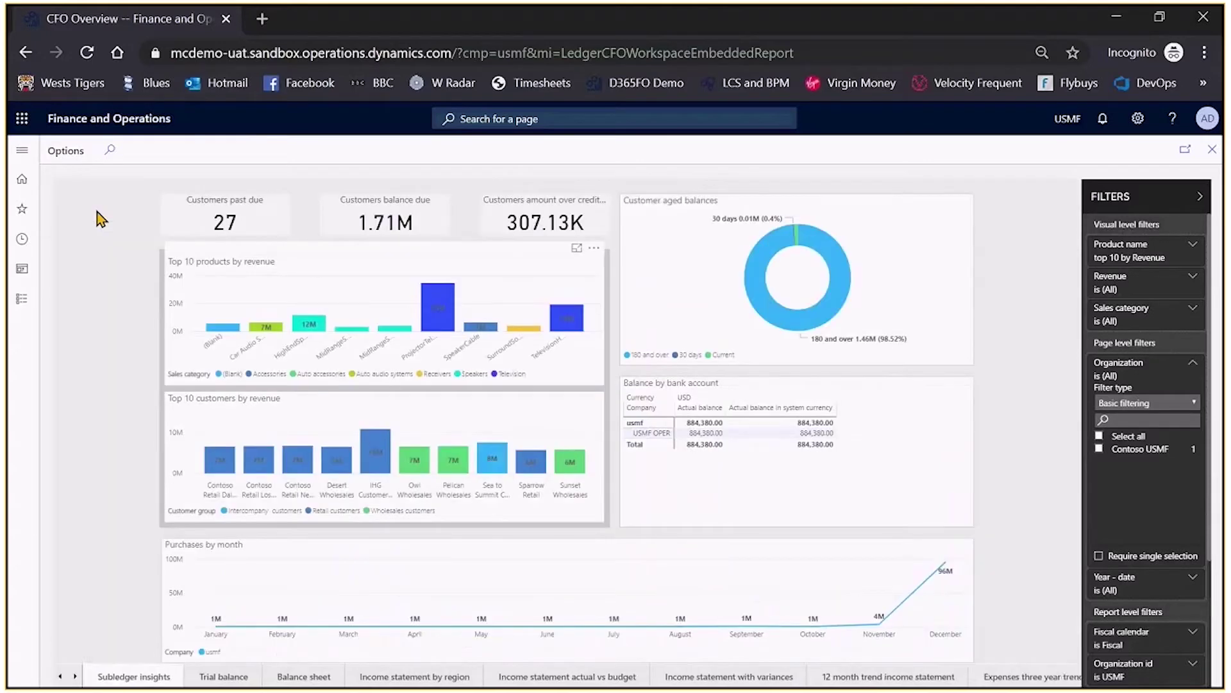
{"action": "left_click", "coordinate": [101, 121]}
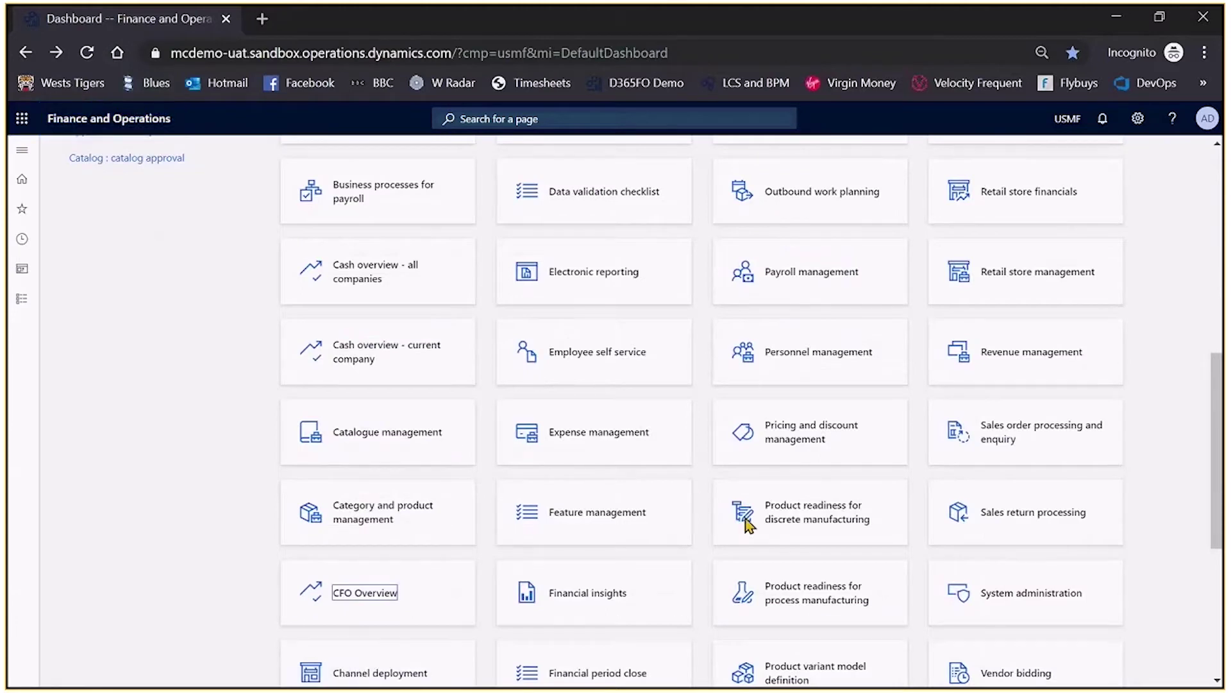
- Open the Project management workspace from the Dashboard and switch to its Analytics tab
{"action": "scroll", "coordinate": [670, 506], "scroll_direction": "down", "scroll_amount": 3}
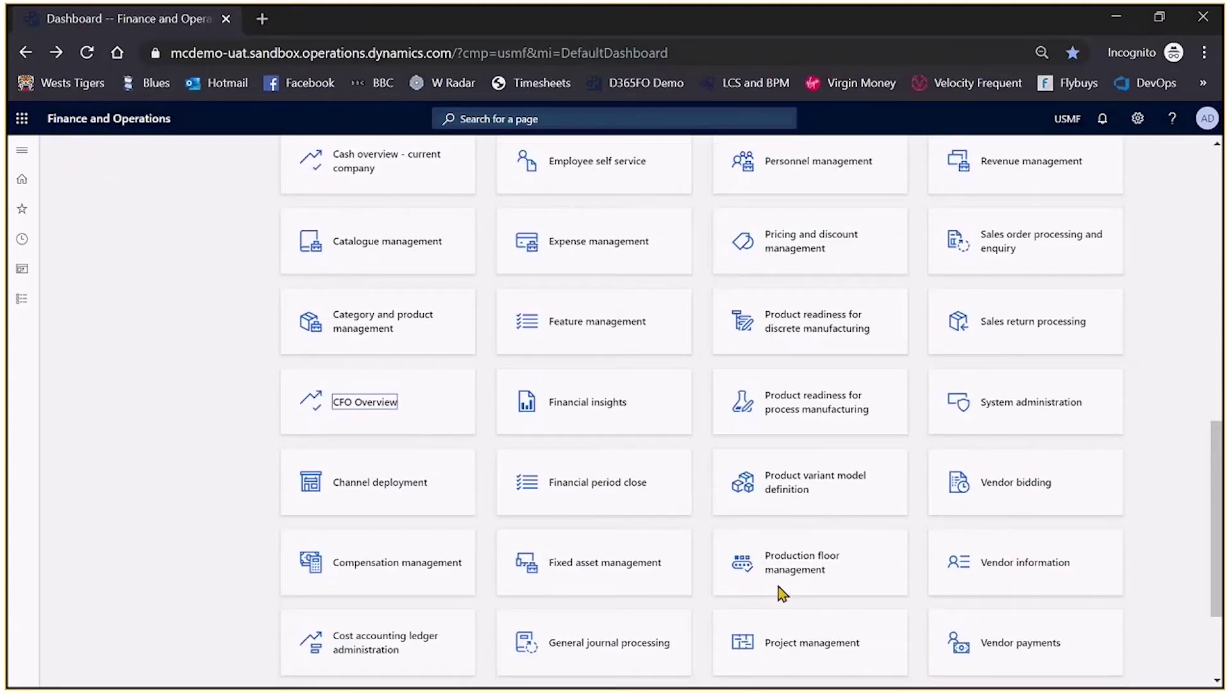
{"action": "left_click", "coordinate": [798, 643]}
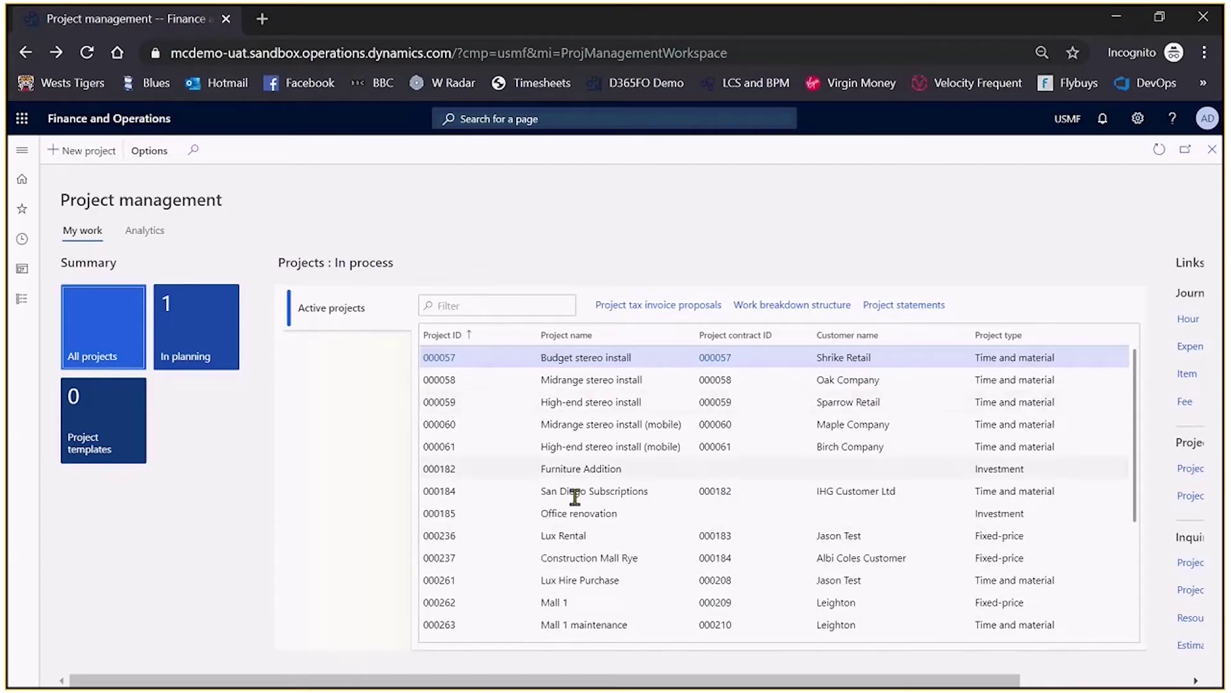
{"action": "left_click", "coordinate": [143, 231]}
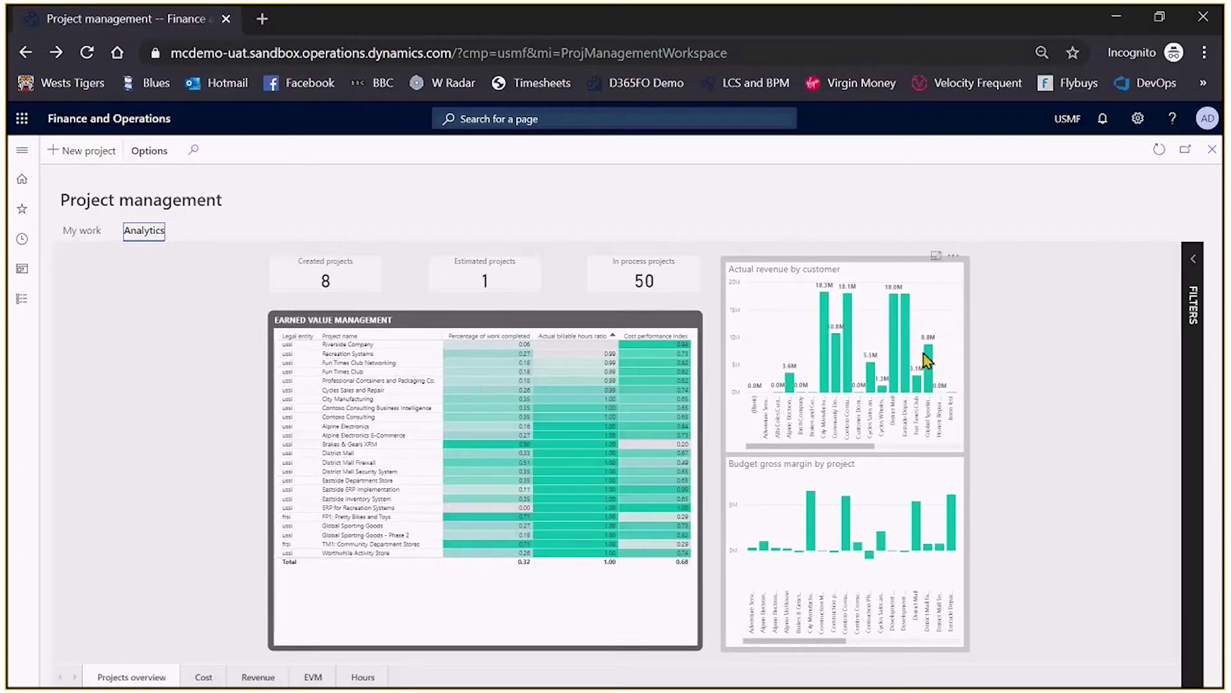
- Step through the Cost, Revenue and Hours project report pages, ending on Hours
{"action": "left_click", "coordinate": [203, 677]}
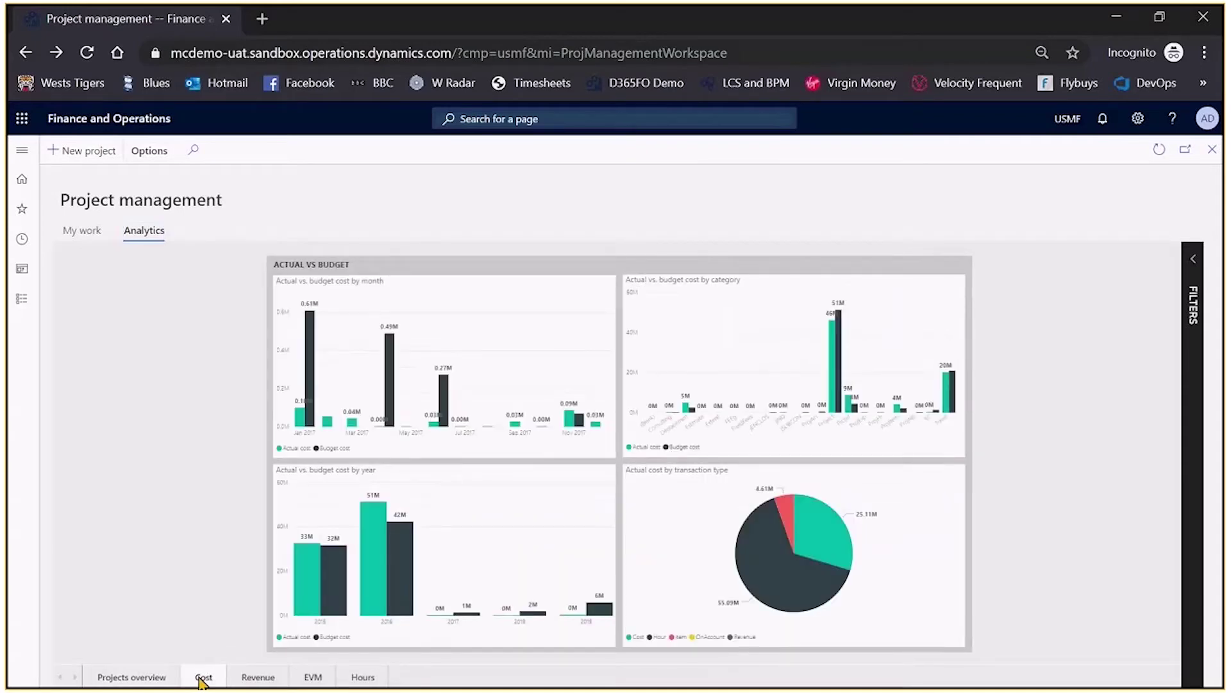
{"action": "left_click", "coordinate": [259, 678]}
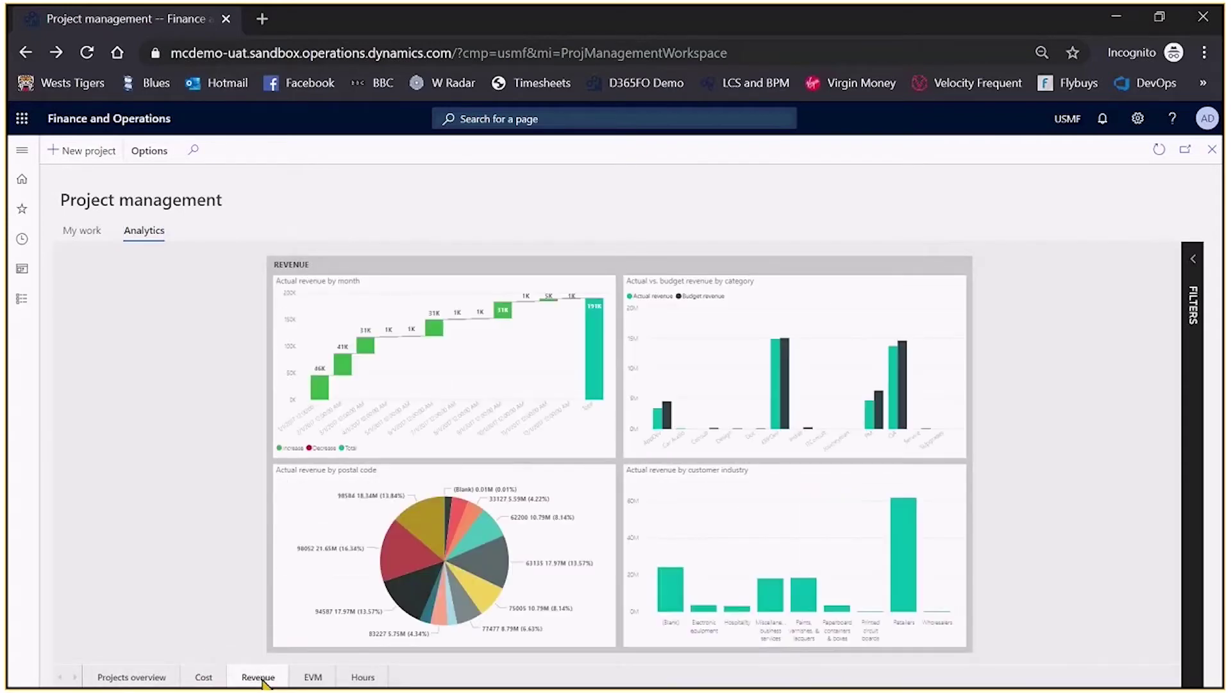
{"action": "left_click", "coordinate": [363, 682]}
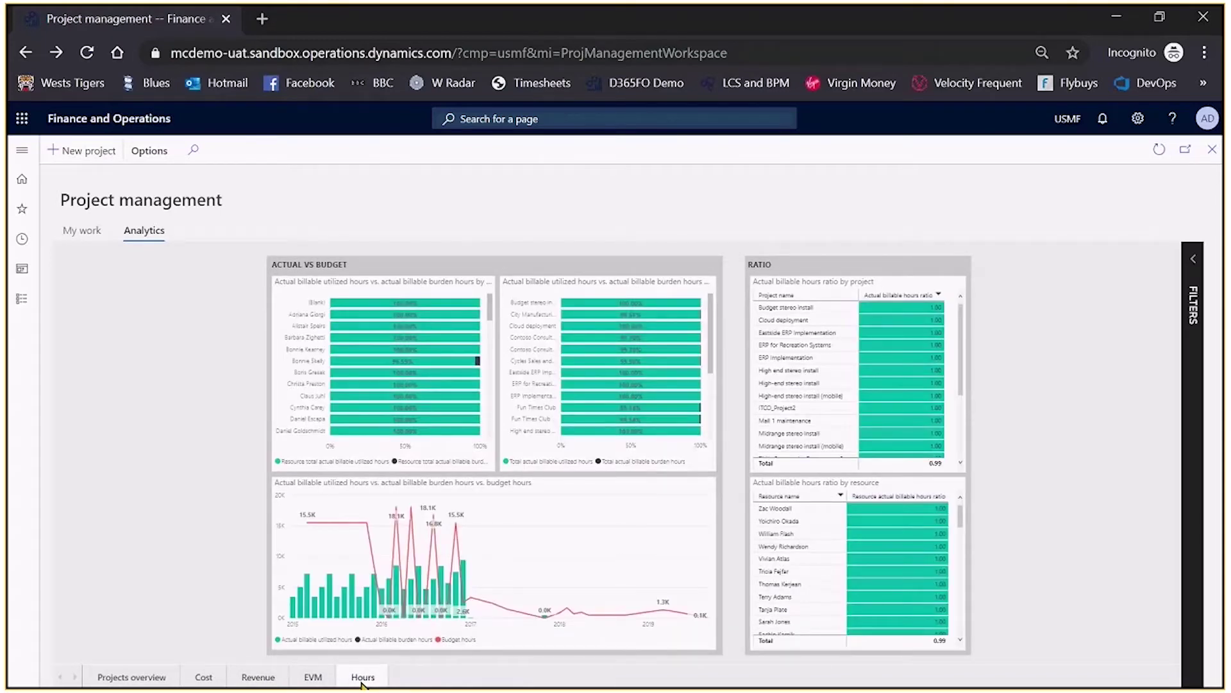
- Review the Project type and Resource name filter values, then collapse the Filters pane
{"action": "left_click", "coordinate": [1191, 259]}
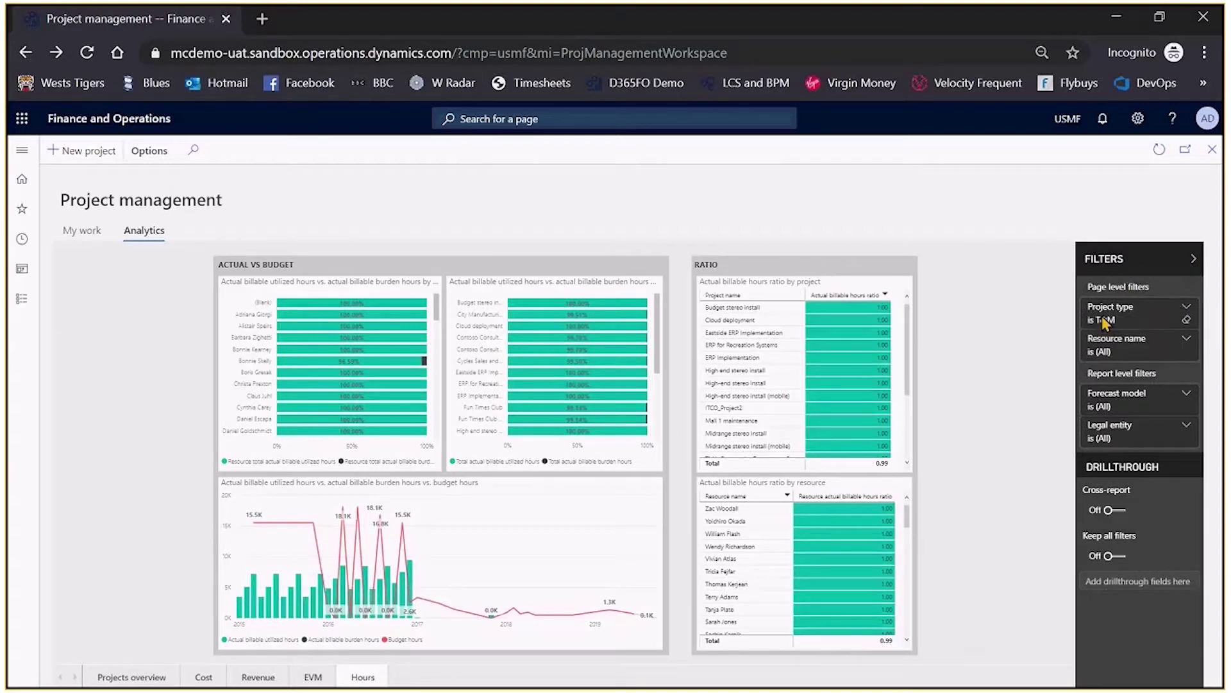
{"action": "left_click", "coordinate": [1187, 307]}
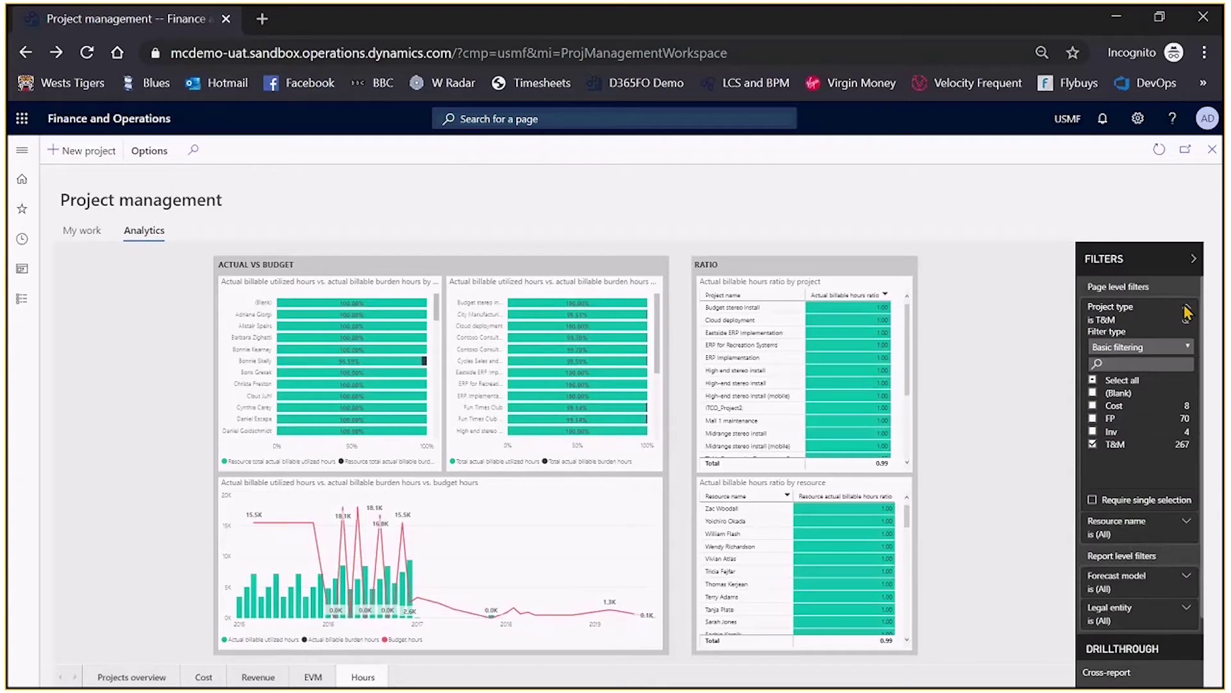
{"action": "left_click", "coordinate": [1187, 522]}
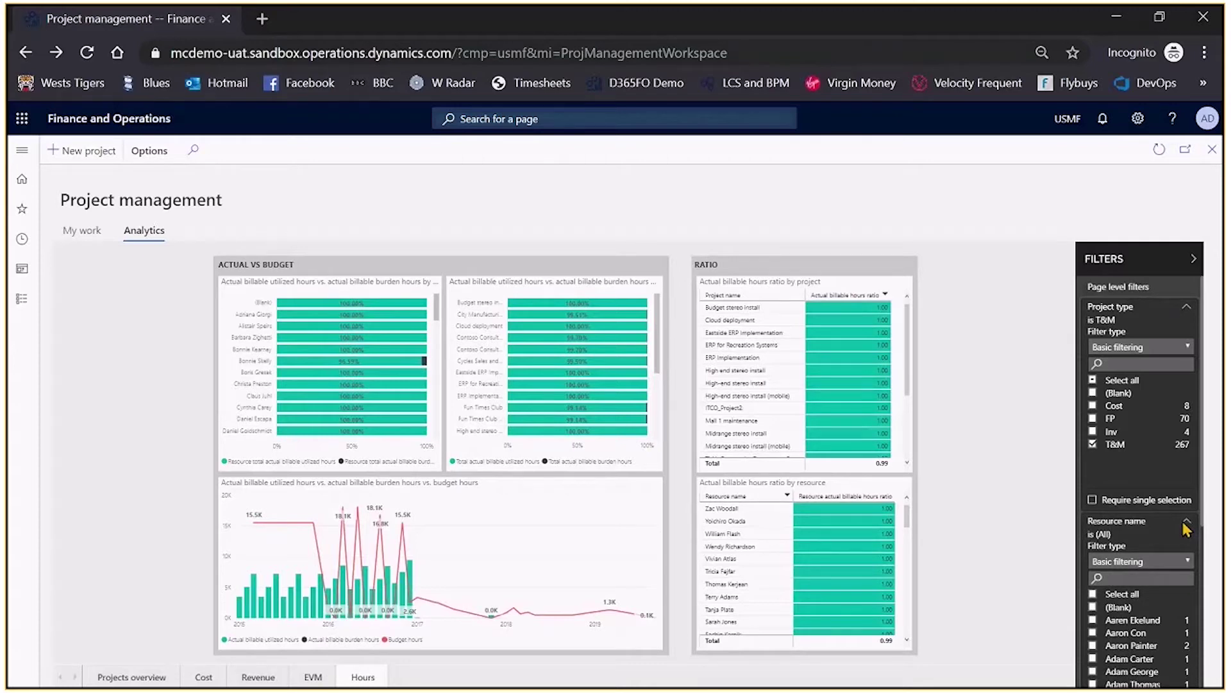
{"action": "left_click", "coordinate": [1192, 260]}
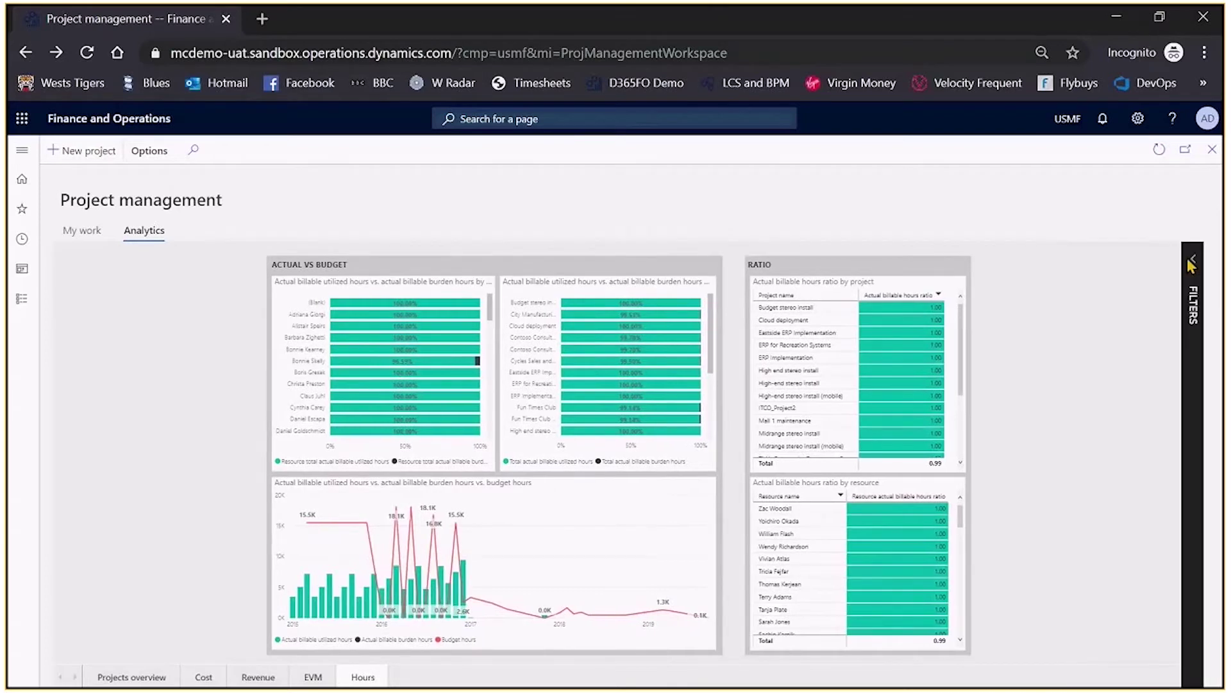
- Return to the Contoso USMF Dashboard and scroll back to the top of the tiles
{"action": "left_click", "coordinate": [95, 121]}
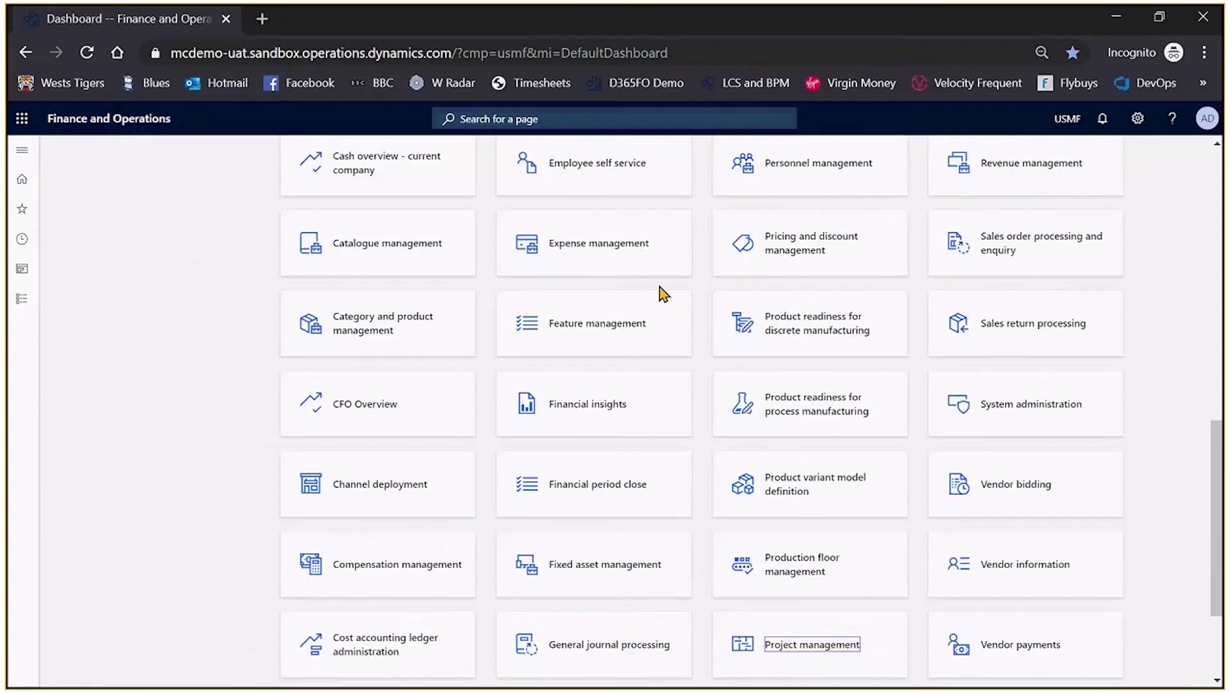
{"action": "scroll", "coordinate": [644, 297], "scroll_direction": "up", "scroll_amount": 5}
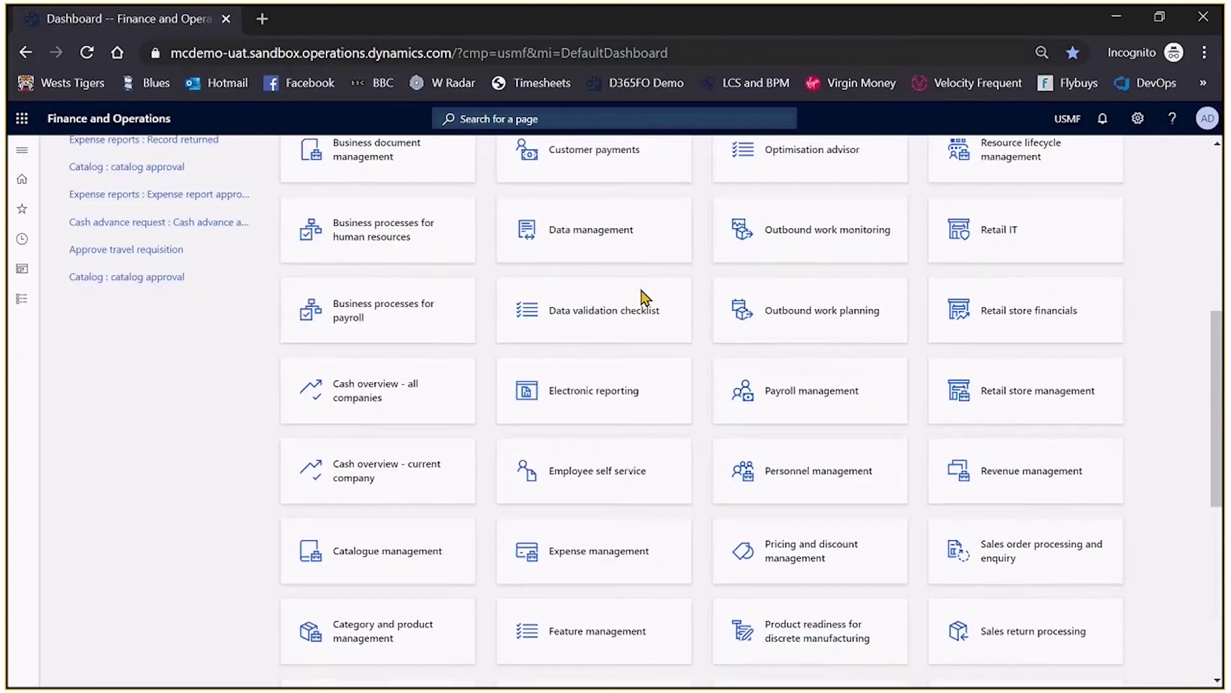
{"action": "scroll", "coordinate": [644, 297], "scroll_direction": "up", "scroll_amount": 7}
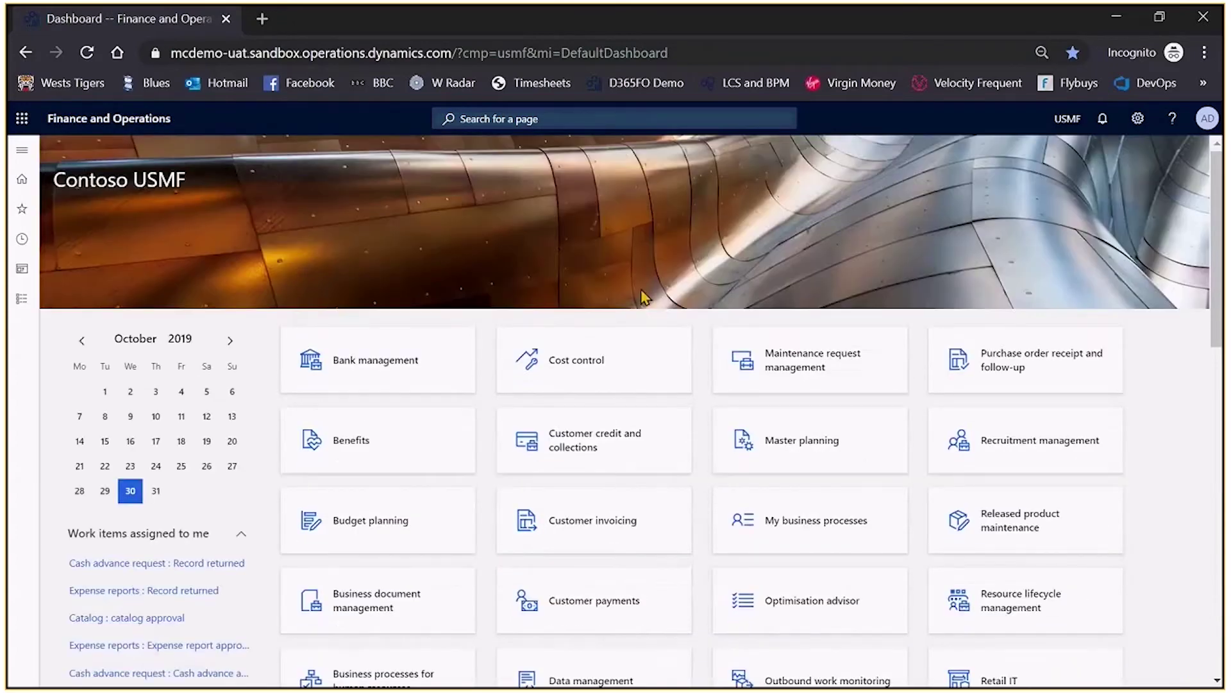
- Open Customer credit and collections and show its 'Analytics - all companies' report
{"action": "left_click", "coordinate": [598, 444]}
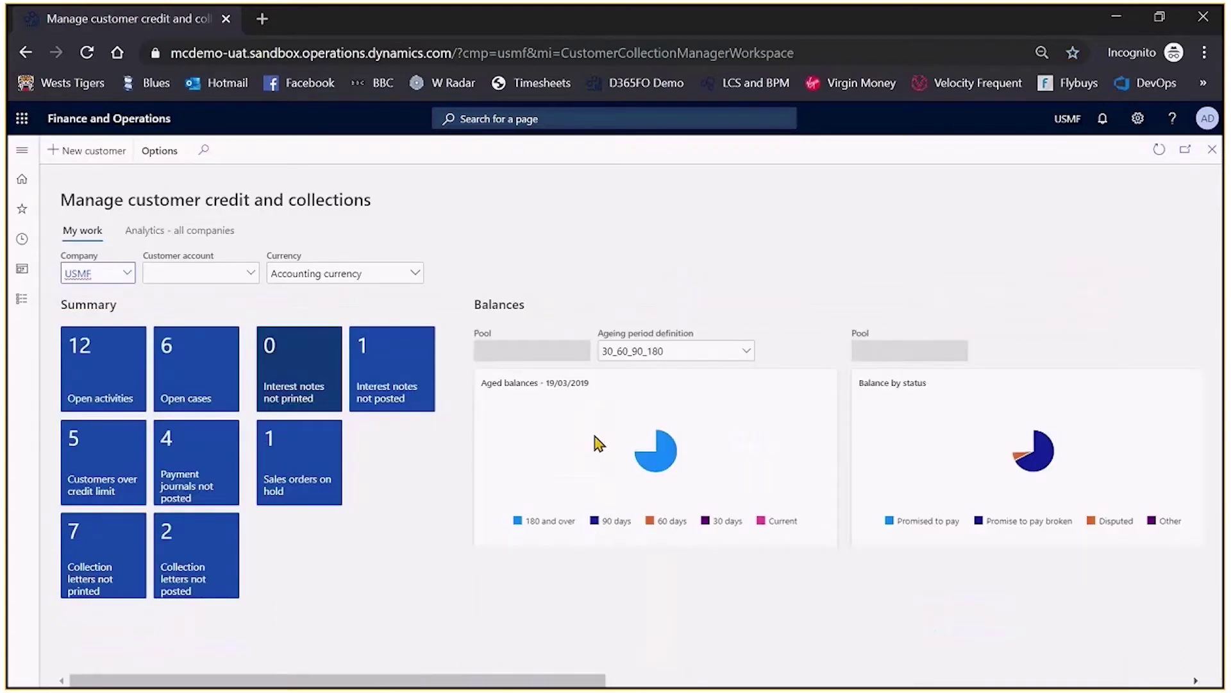
{"action": "left_click", "coordinate": [156, 232]}
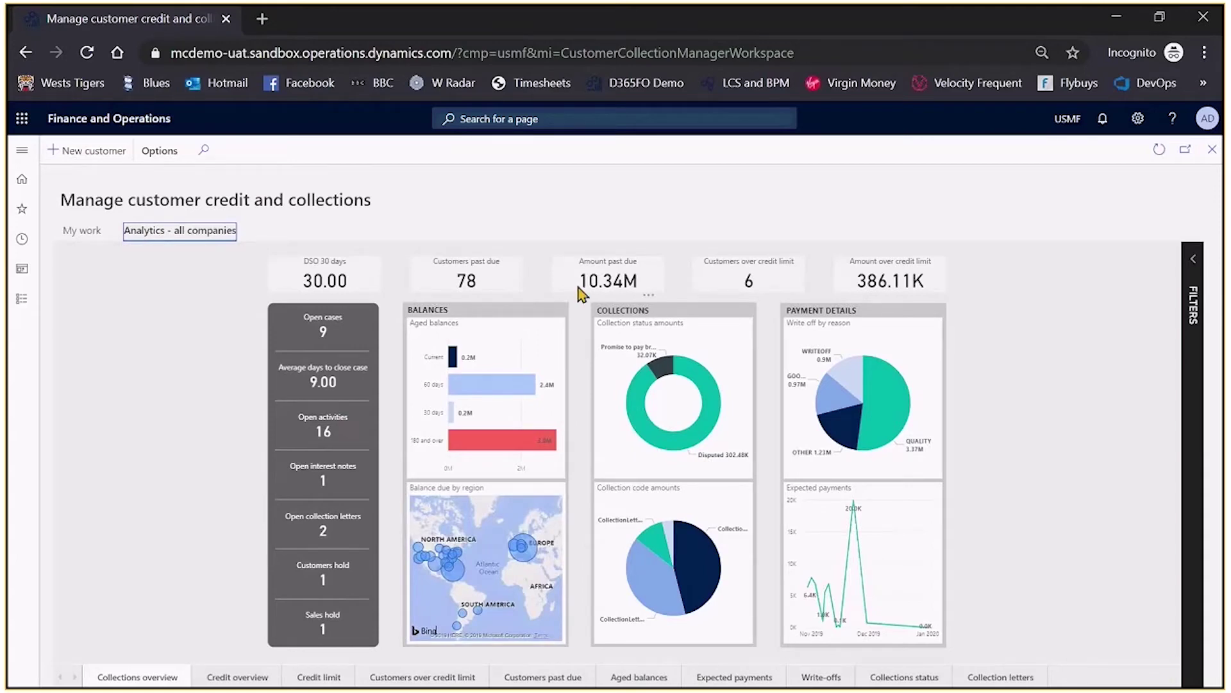
{"action": "mouse_move", "coordinate": [705, 601]}
- Choose 'Edit Analytics - all companies' from the Options Power BI group
{"action": "left_click", "coordinate": [161, 152]}
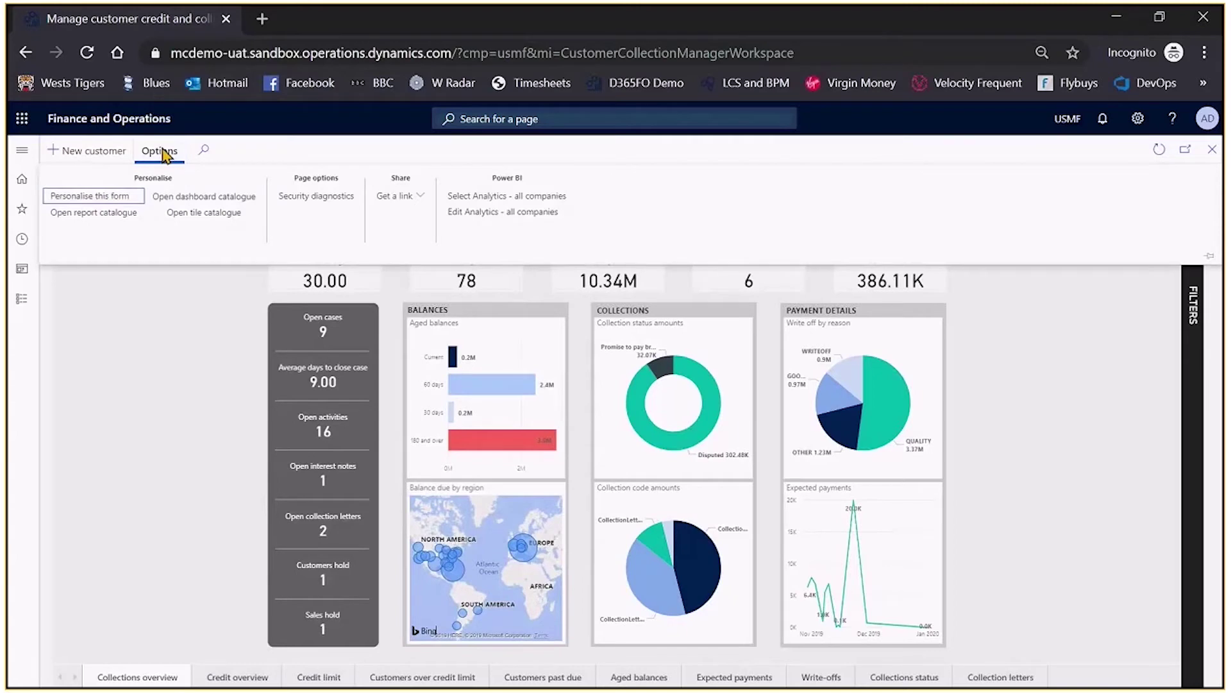
{"action": "left_click", "coordinate": [537, 213]}
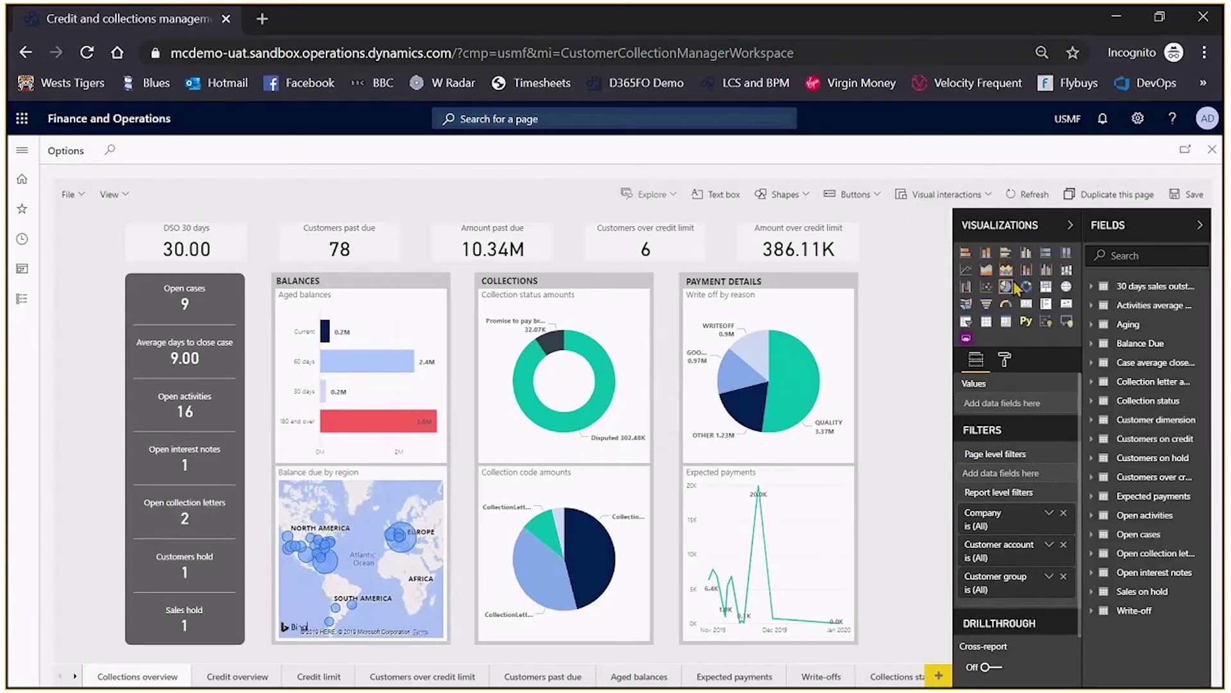
- Select the Write off by reason pie, expand and collapse Collection status fields, then hide the Fields pane
{"action": "left_click", "coordinate": [768, 351]}
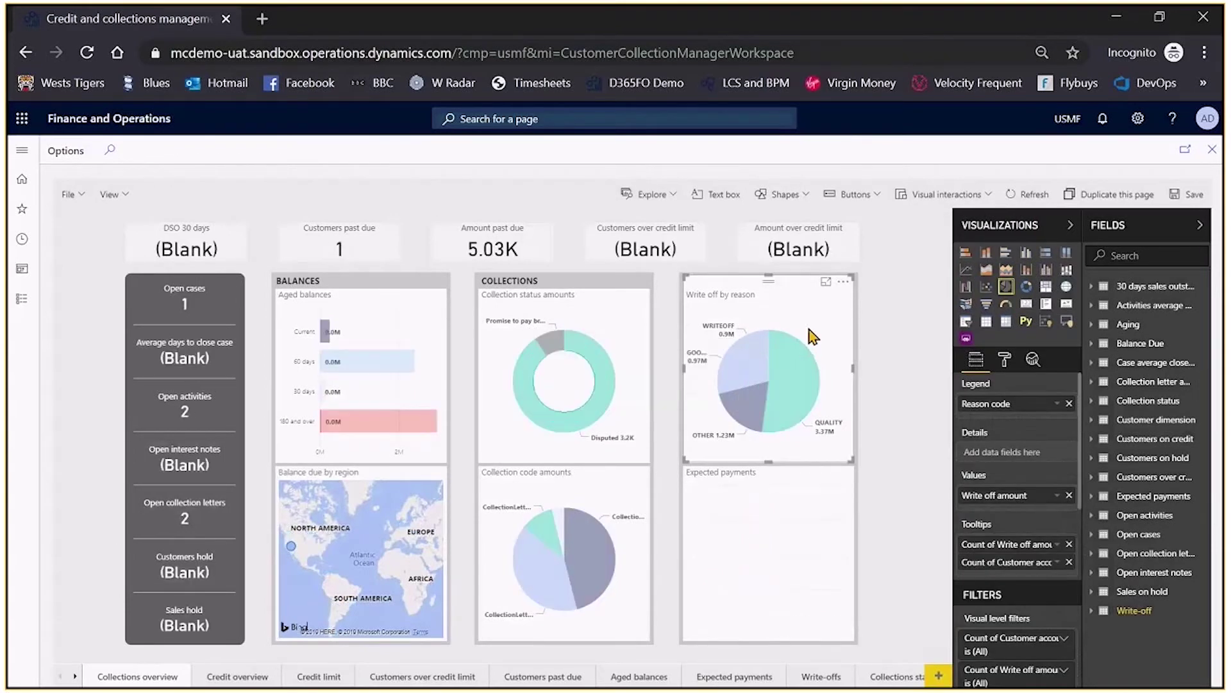
{"action": "left_click", "coordinate": [1090, 401]}
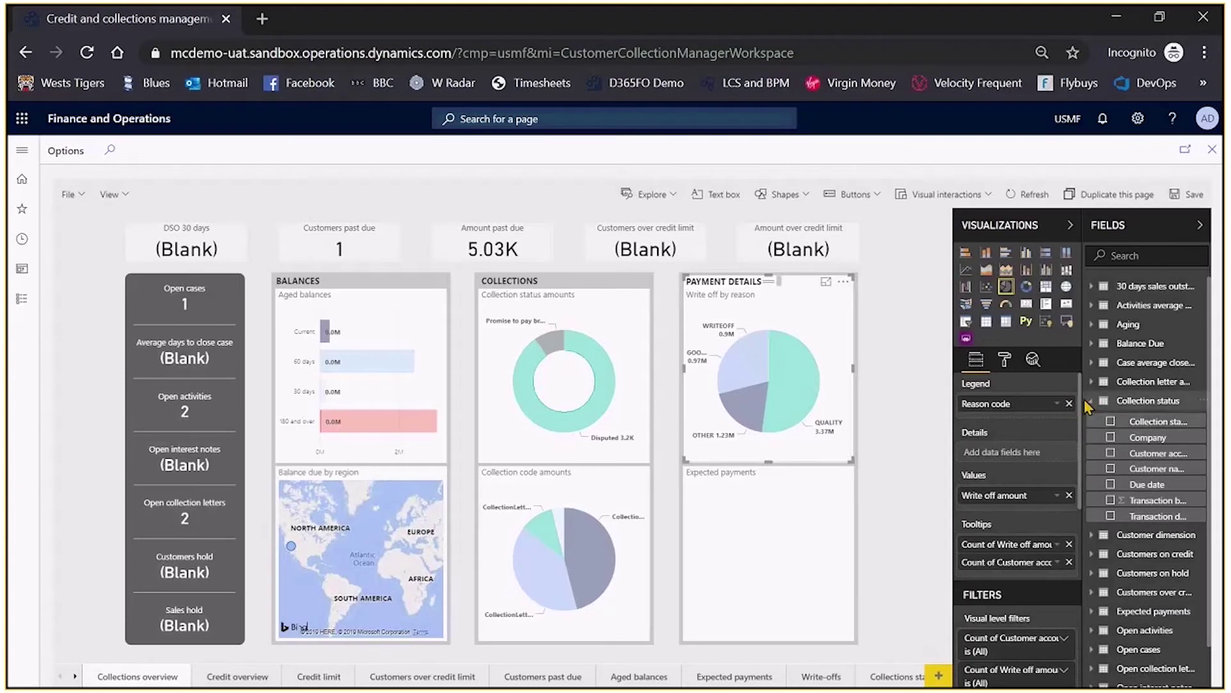
{"action": "left_click", "coordinate": [1089, 400]}
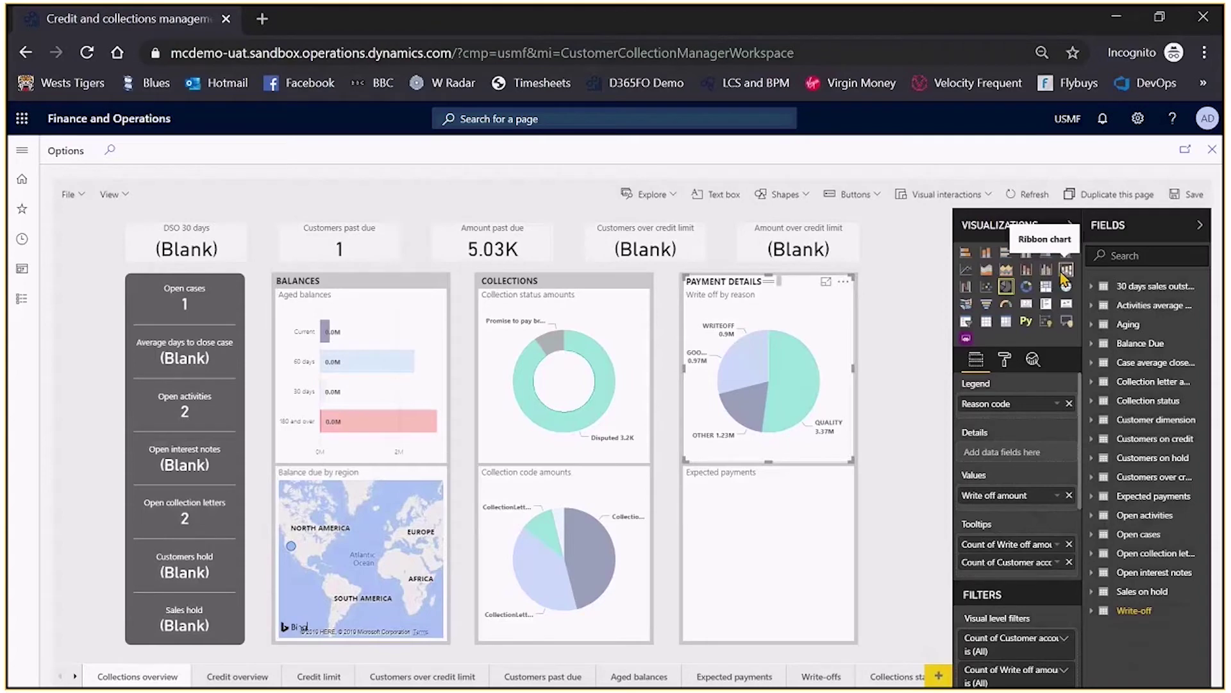
{"action": "left_click", "coordinate": [1200, 226]}
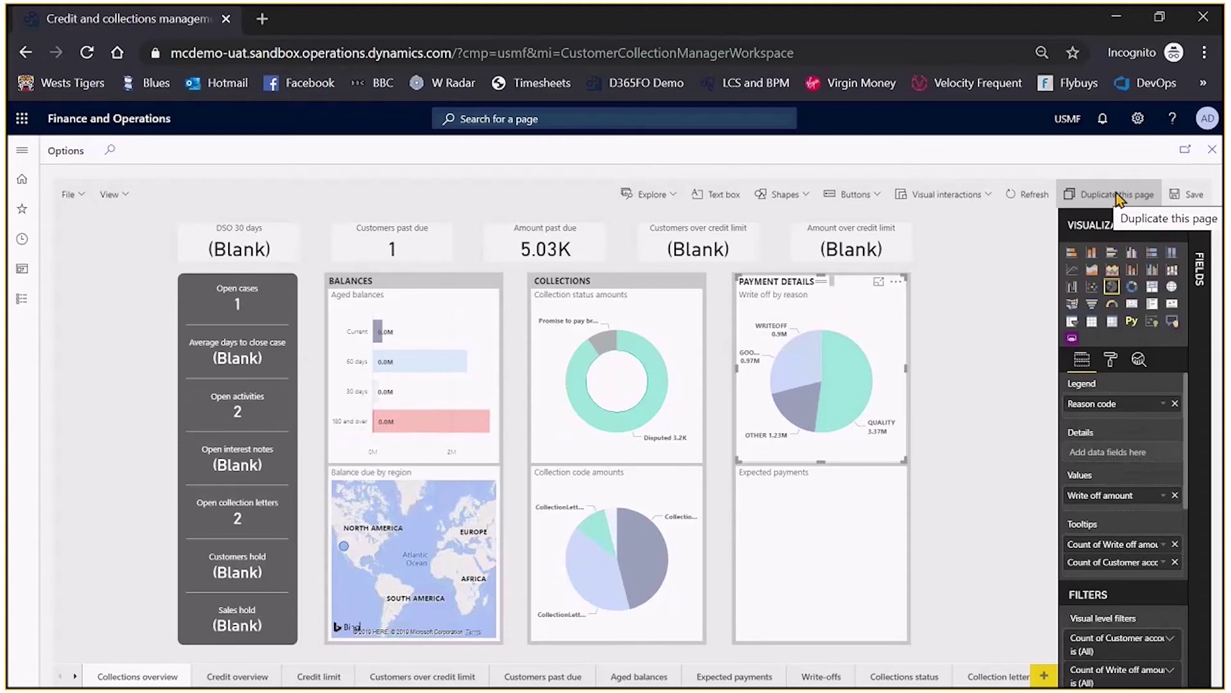
- Close the Power BI report editor to get back to the credit and collections analytics view
{"action": "left_click", "coordinate": [1212, 149]}
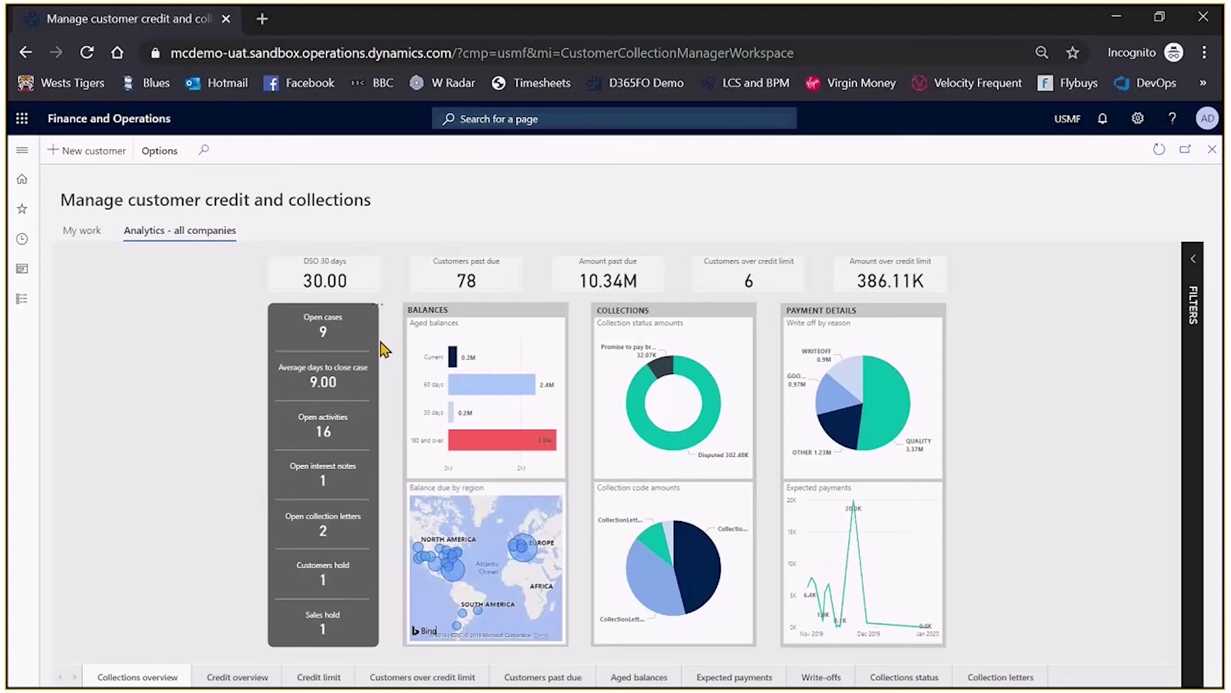
{"action": "left_click", "coordinate": [159, 151]}
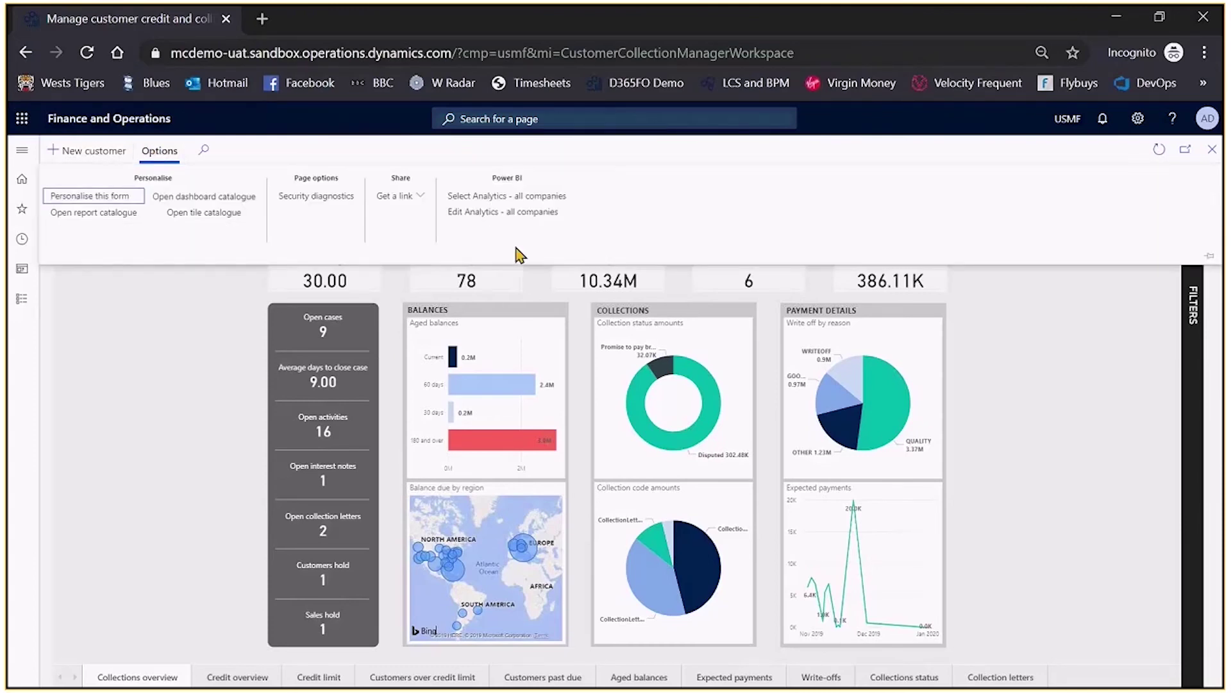
- Embed the Business Central Customers List CRONUS AU report as the all-companies analytics
{"action": "left_click", "coordinate": [517, 196]}
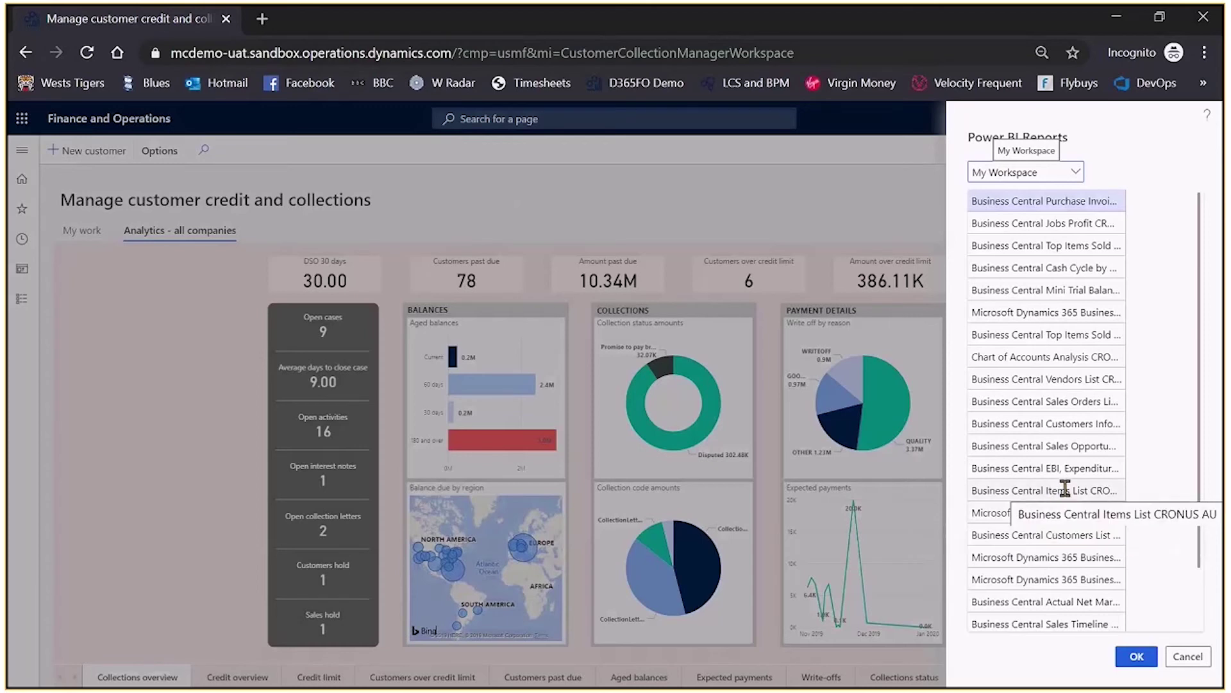
{"action": "left_click", "coordinate": [1055, 535]}
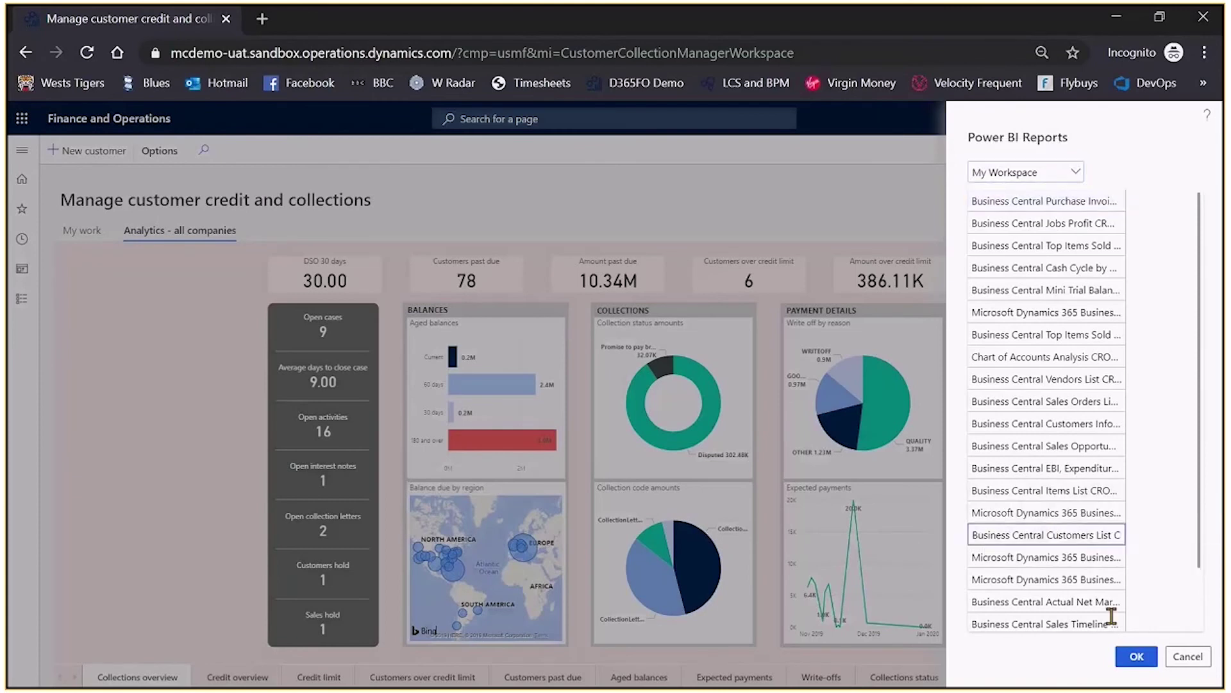
{"action": "left_click", "coordinate": [1134, 659]}
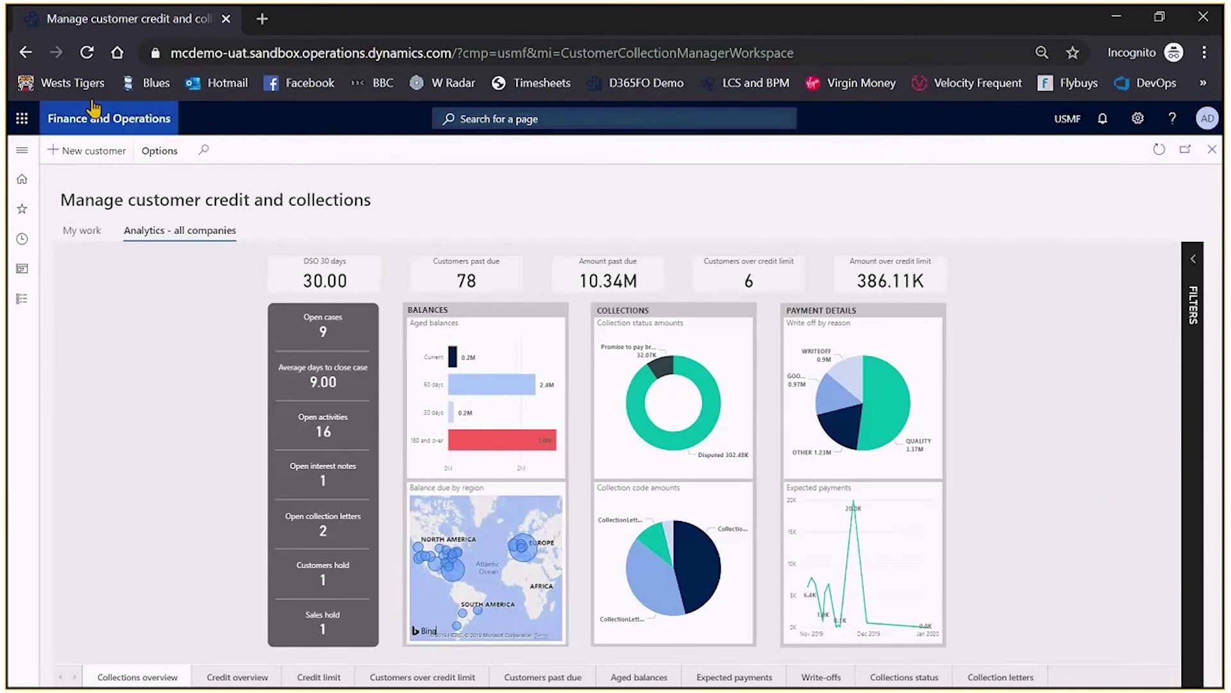
- Reopen the Customer credit and collections workspace from the dashboard and view its 'Analytics - all companies' tab
{"action": "left_click", "coordinate": [105, 125]}
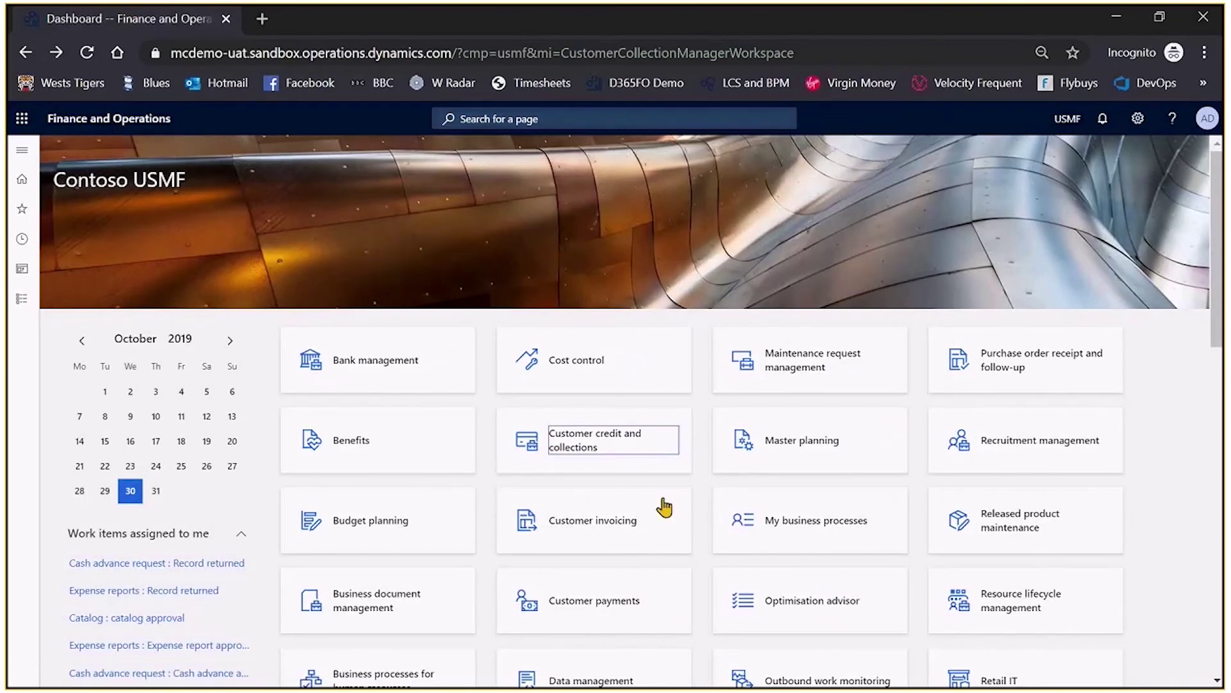
{"action": "left_click", "coordinate": [603, 440]}
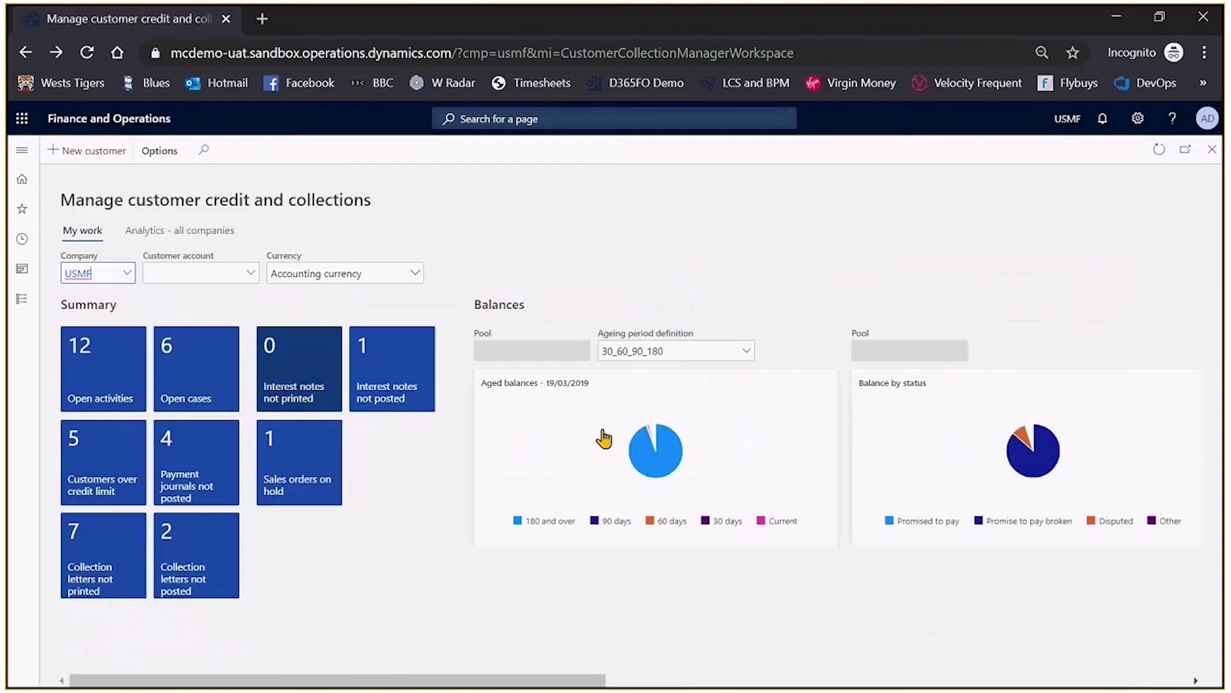
{"action": "left_click", "coordinate": [172, 234]}
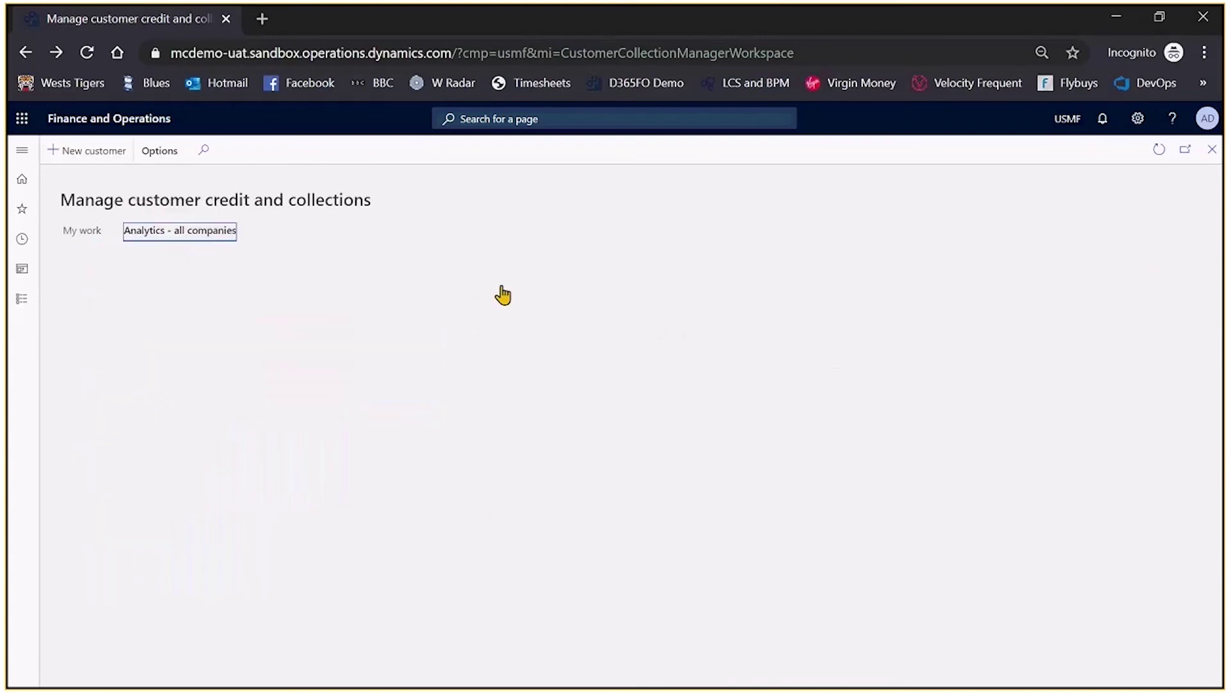